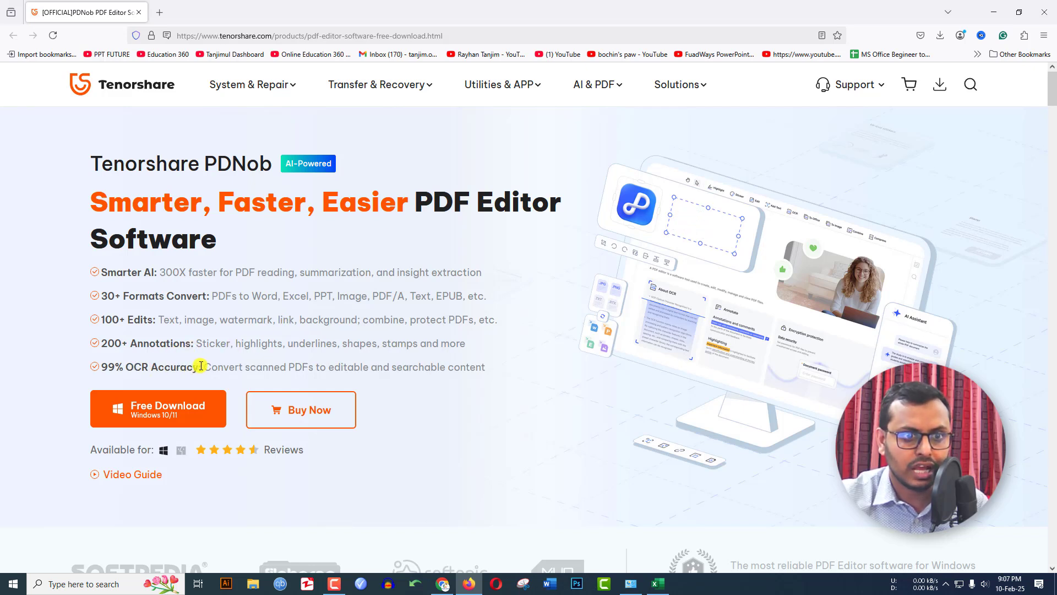
# Download the PDNob PDF Editor installer and run it to install the editor
pyautogui.moveTo(244, 93)
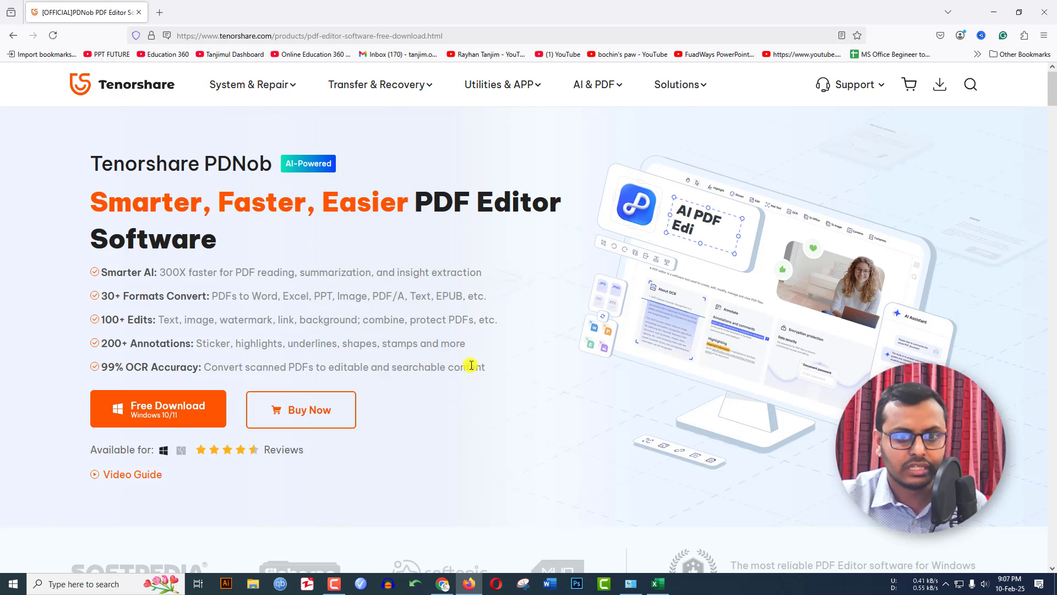
pyautogui.scroll(-5, 470, 363)
pyautogui.scroll(-5, 339, 419)
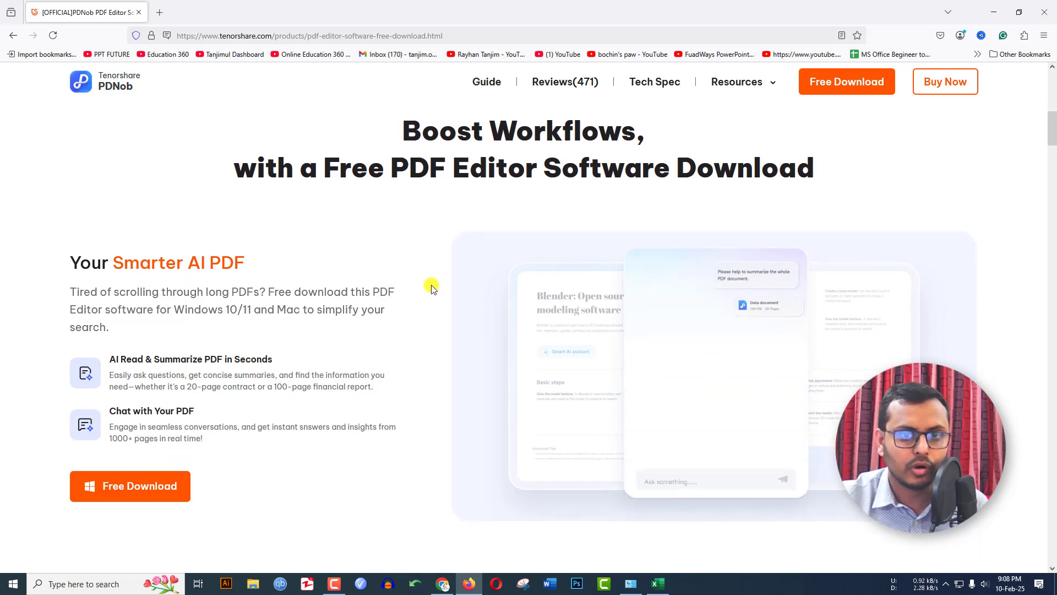
pyautogui.scroll(-3, 430, 285)
pyautogui.scroll(-15, 430, 285)
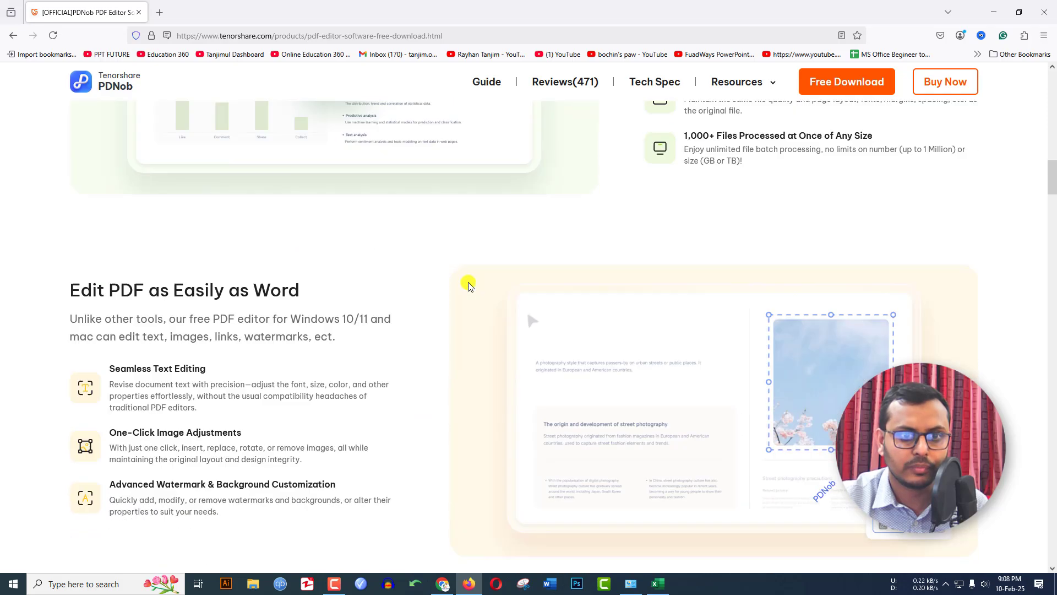
pyautogui.scroll(-7, 468, 285)
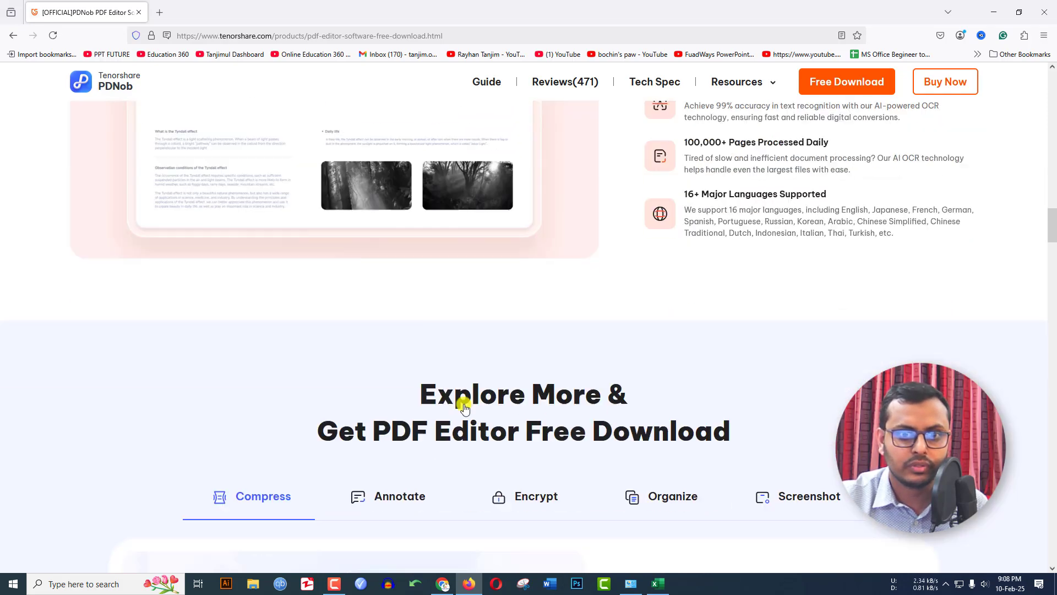
pyautogui.scroll(10, 448, 363)
pyautogui.scroll(15, 451, 366)
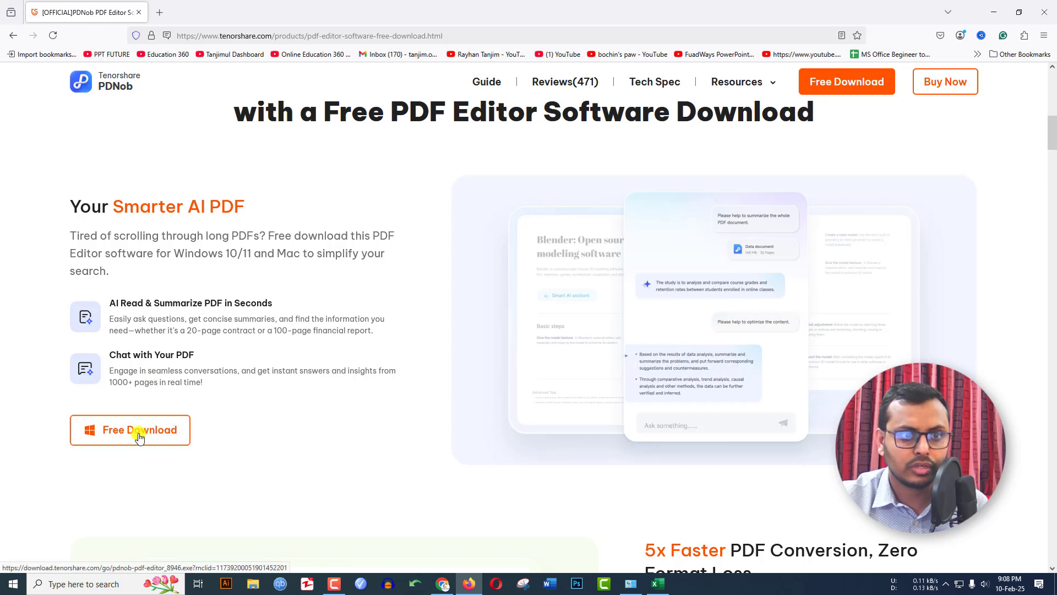
pyautogui.scroll(8, 262, 372)
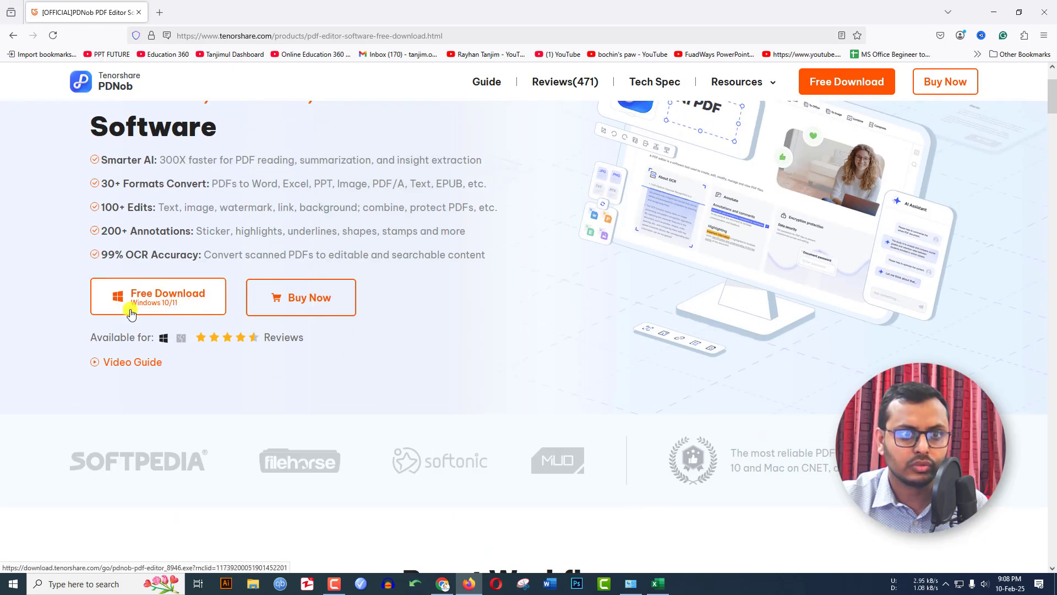
pyautogui.click(168, 301)
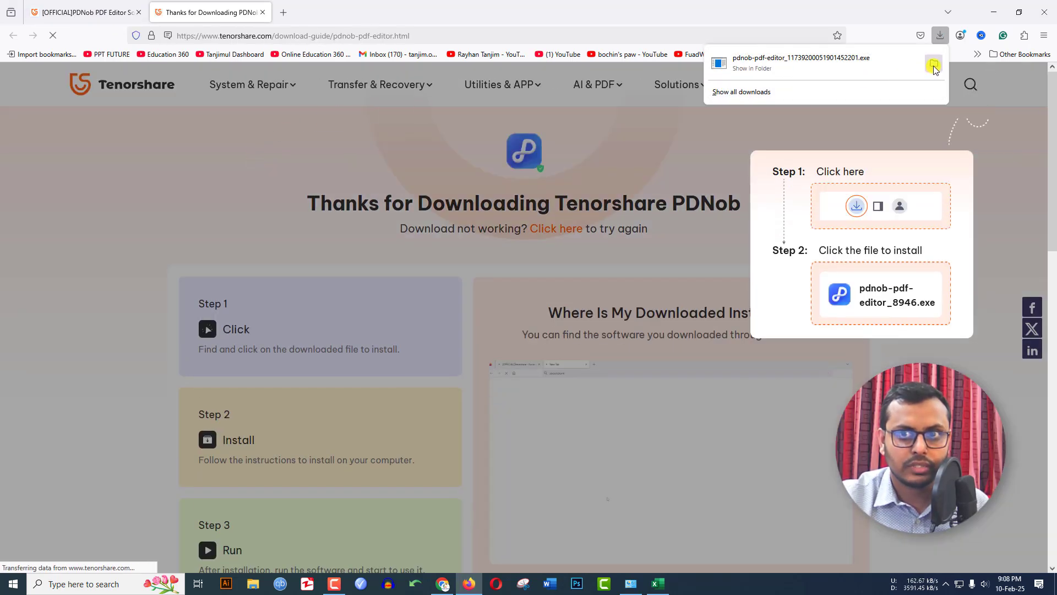
pyautogui.click(933, 63)
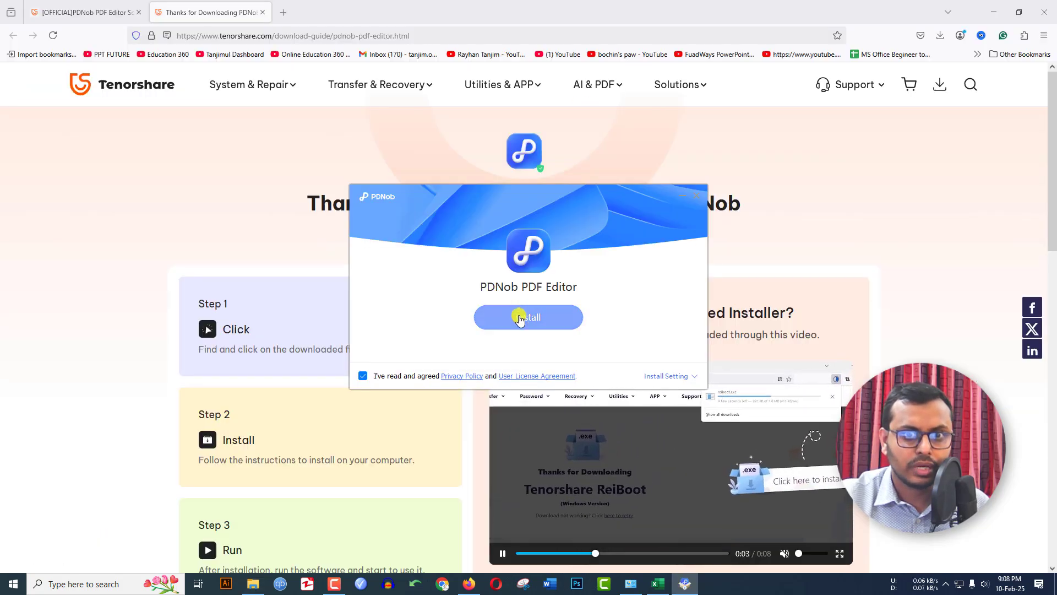
pyautogui.click(496, 324)
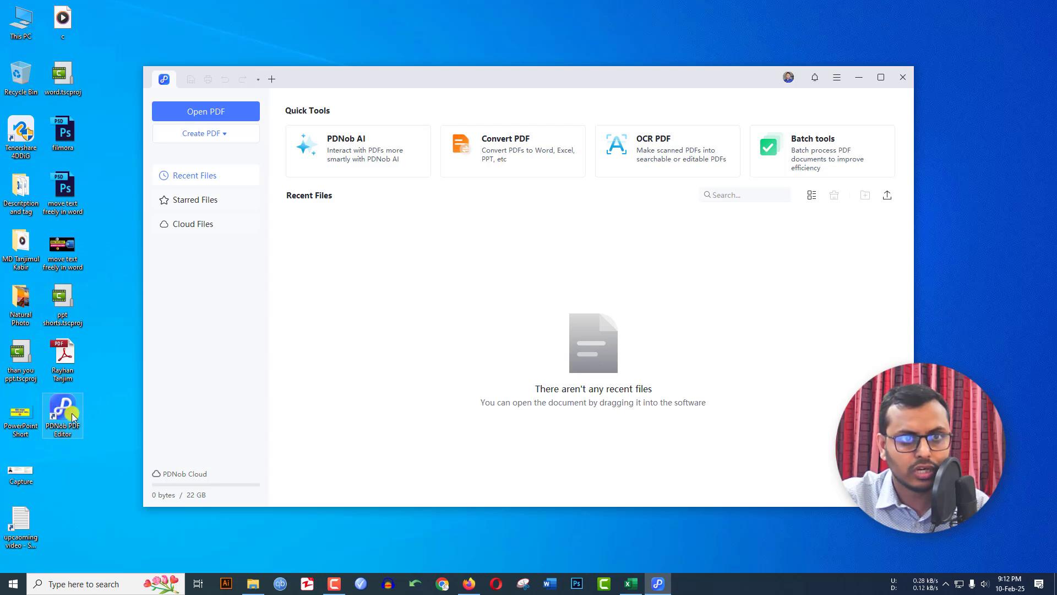
# Maximize the PDNob window and open the PDF saved on the Desktop
pyautogui.click(880, 77)
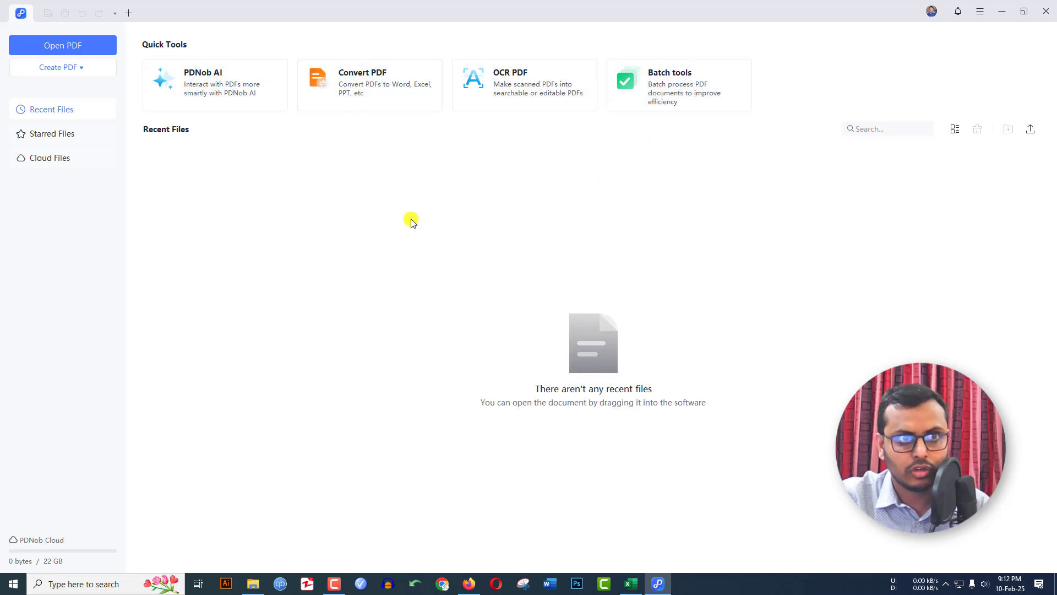
pyautogui.click(65, 51)
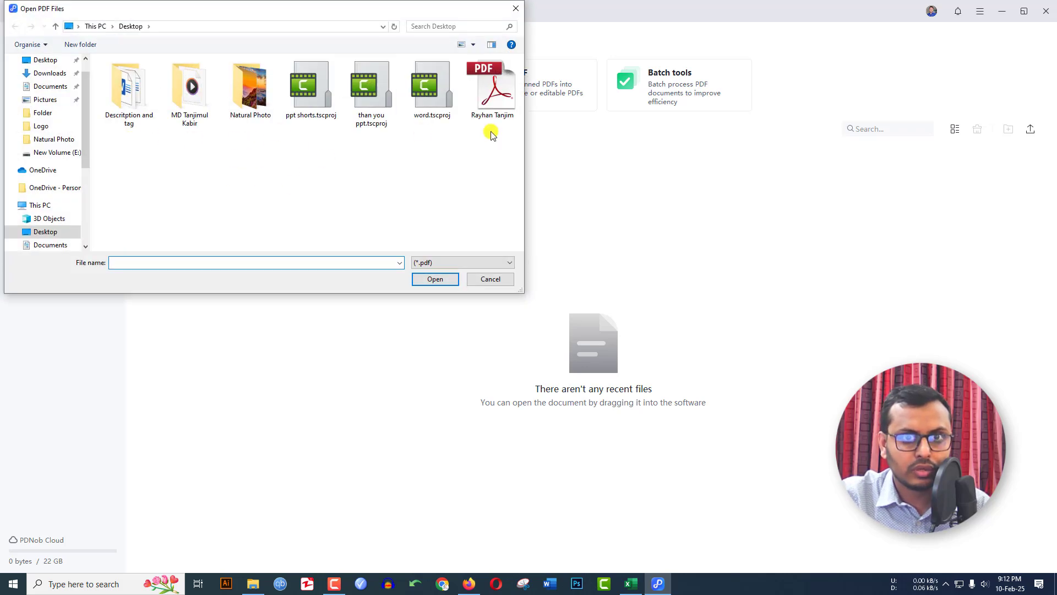
pyautogui.click(496, 108)
pyautogui.click(435, 279)
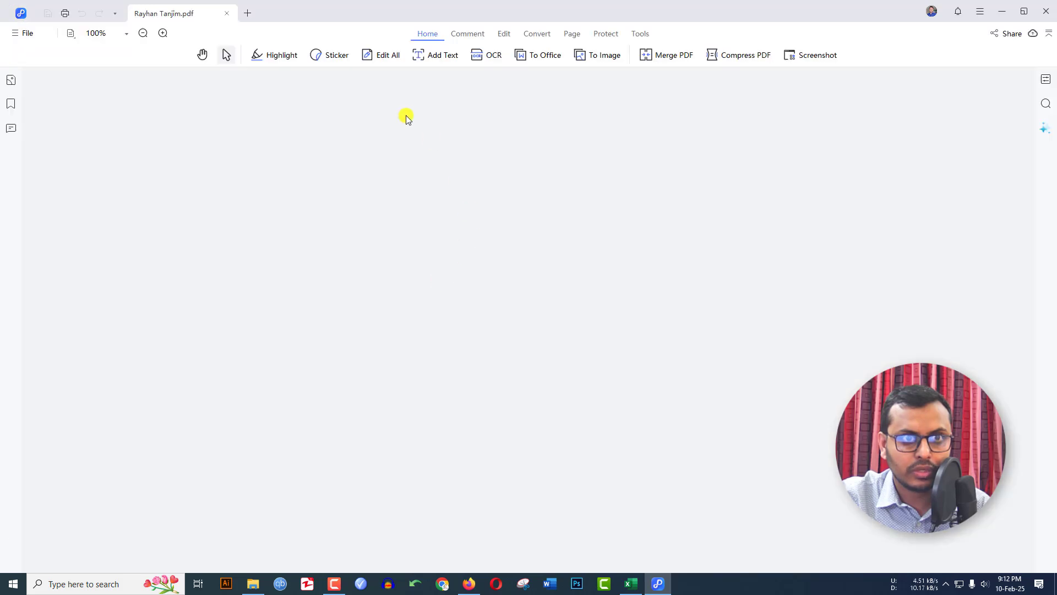
pyautogui.scroll(-10, 469, 256)
pyautogui.scroll(10, 463, 262)
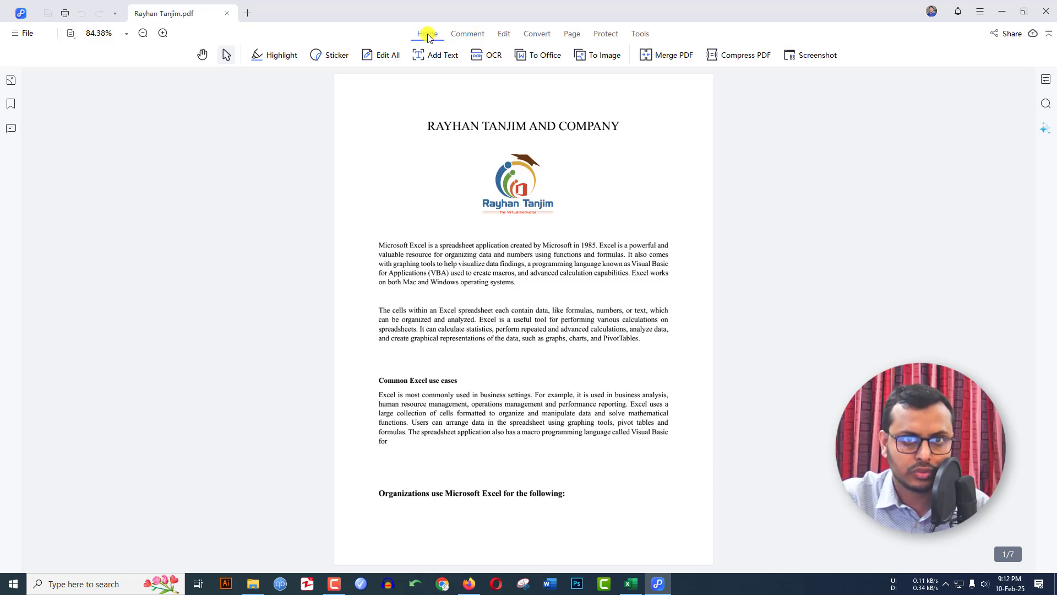
pyautogui.click(477, 36)
pyautogui.click(503, 35)
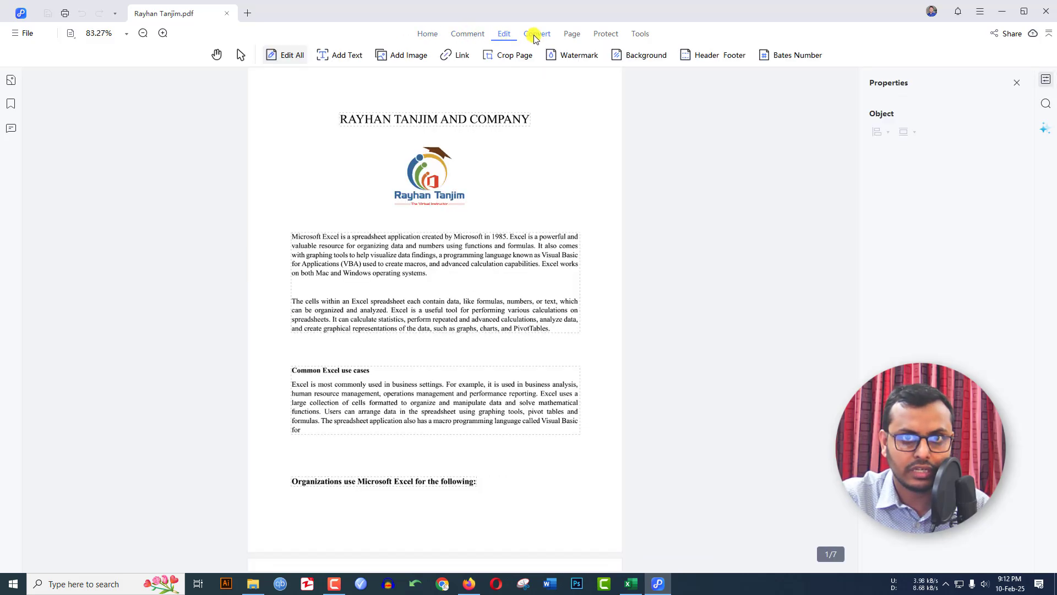
pyautogui.click(537, 34)
pyautogui.click(570, 35)
pyautogui.click(605, 35)
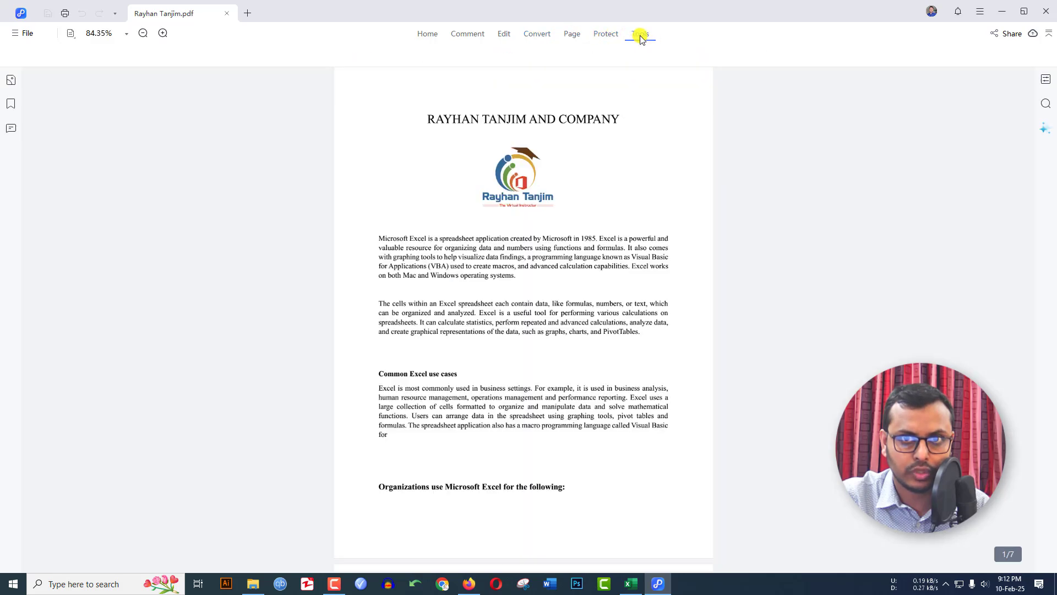
pyautogui.click(641, 35)
pyautogui.click(427, 34)
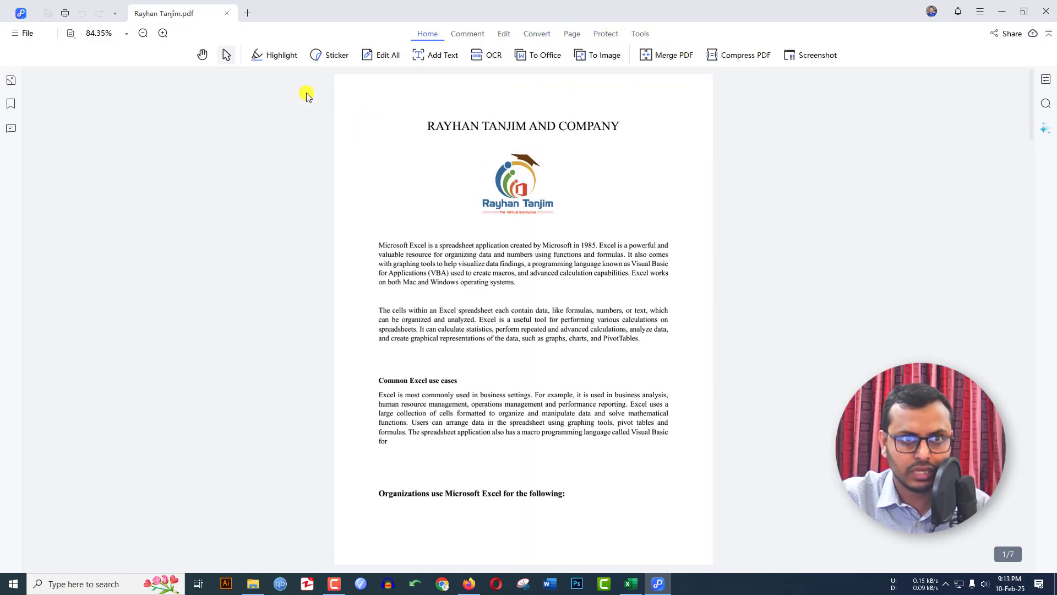
pyautogui.click(272, 56)
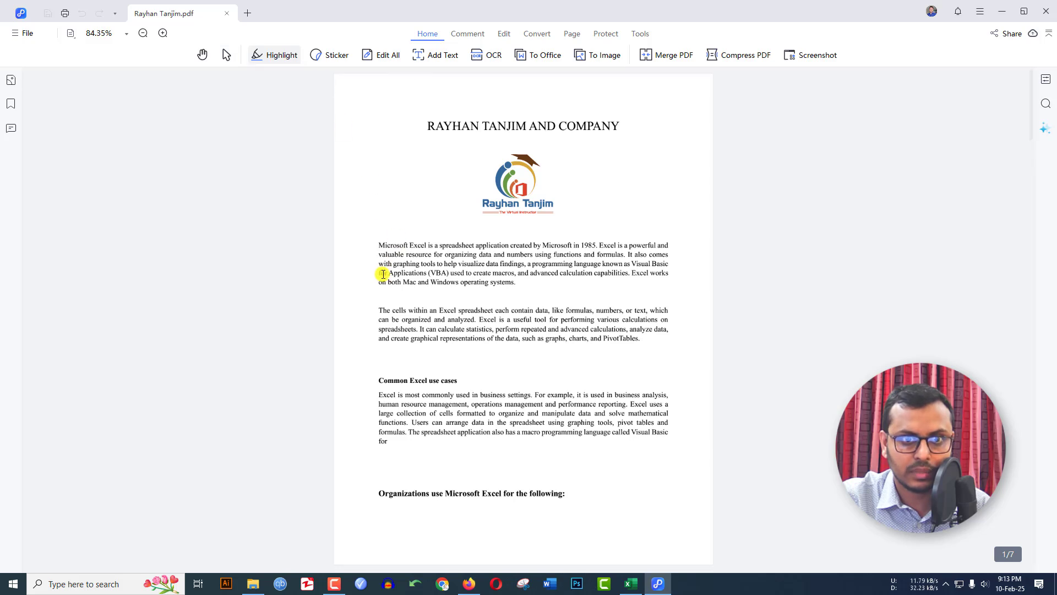
# Highlight 'for Applications (VBA)' and 'operating systems.' yellow, then return to the Select tool
pyautogui.moveTo(383, 274); pyautogui.dragTo(450, 274)
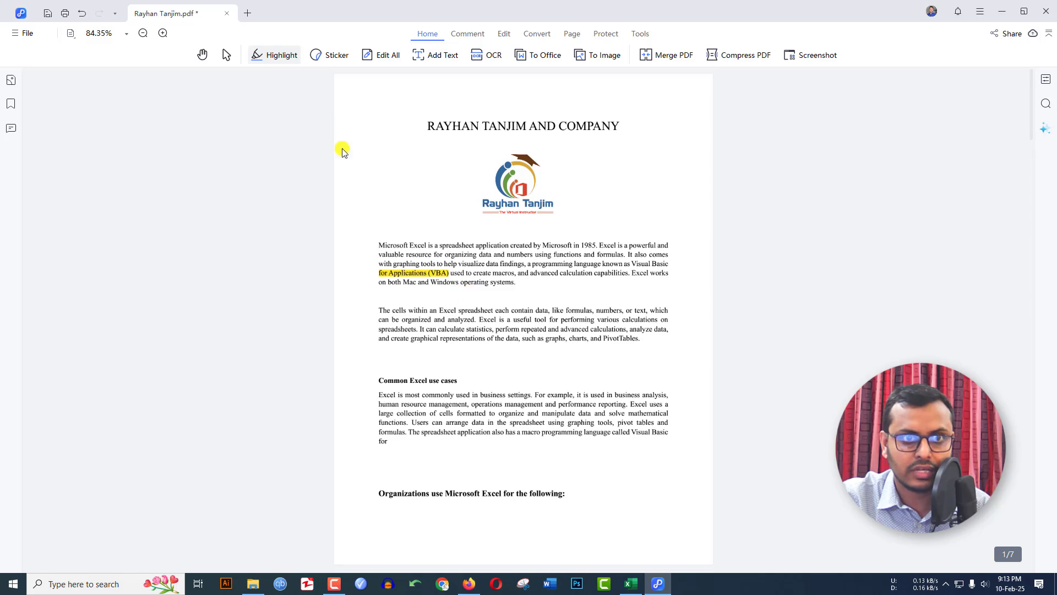
pyautogui.moveTo(297, 62)
pyautogui.moveTo(479, 286); pyautogui.dragTo(526, 286)
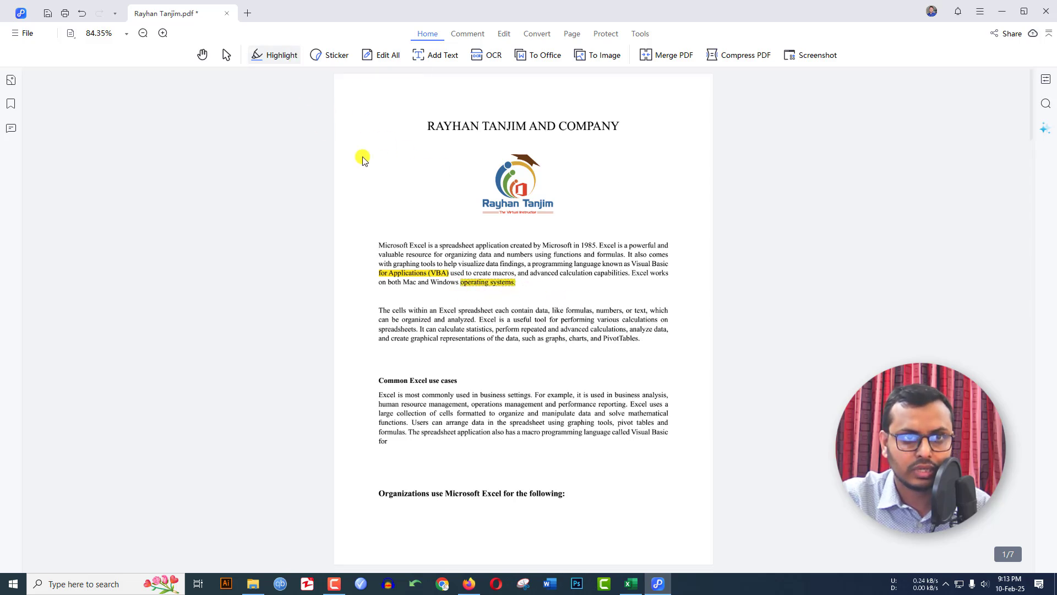
pyautogui.click(286, 63)
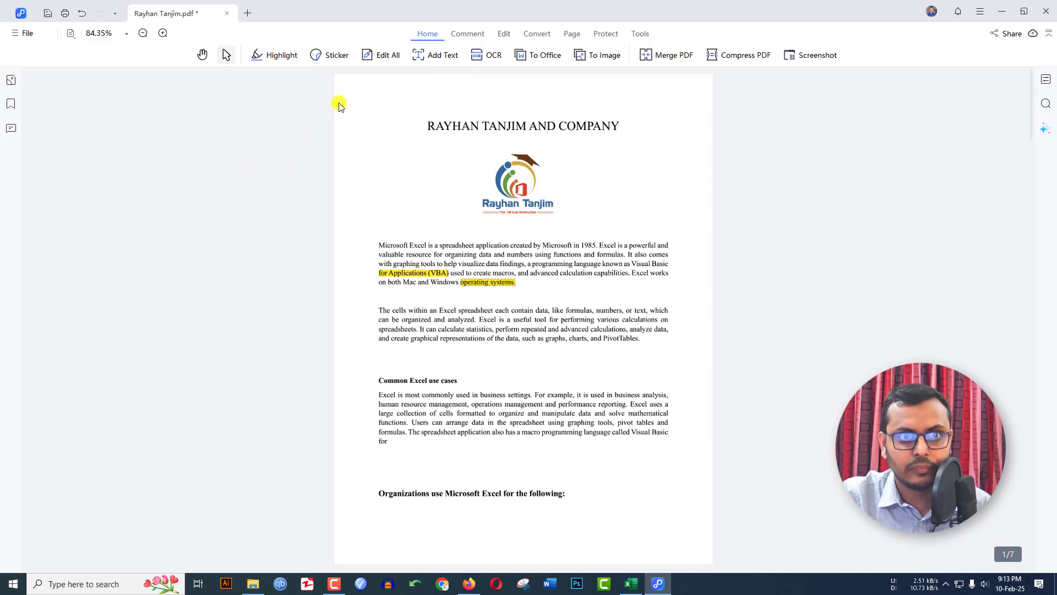
# Place the trophy sticker from the School category next to the company title heading
pyautogui.click(333, 57)
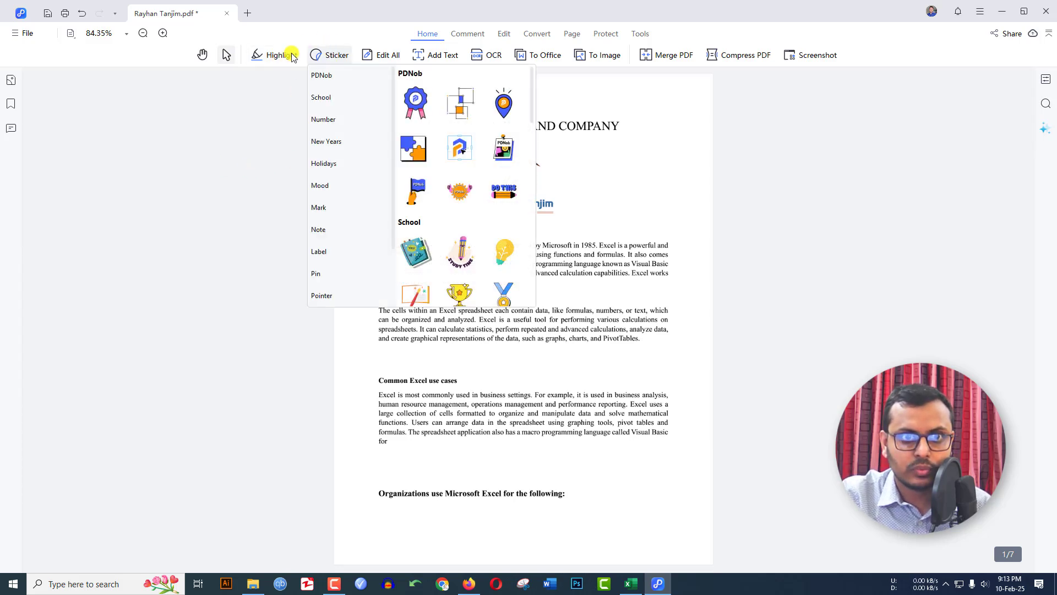
pyautogui.click(333, 120)
pyautogui.click(333, 98)
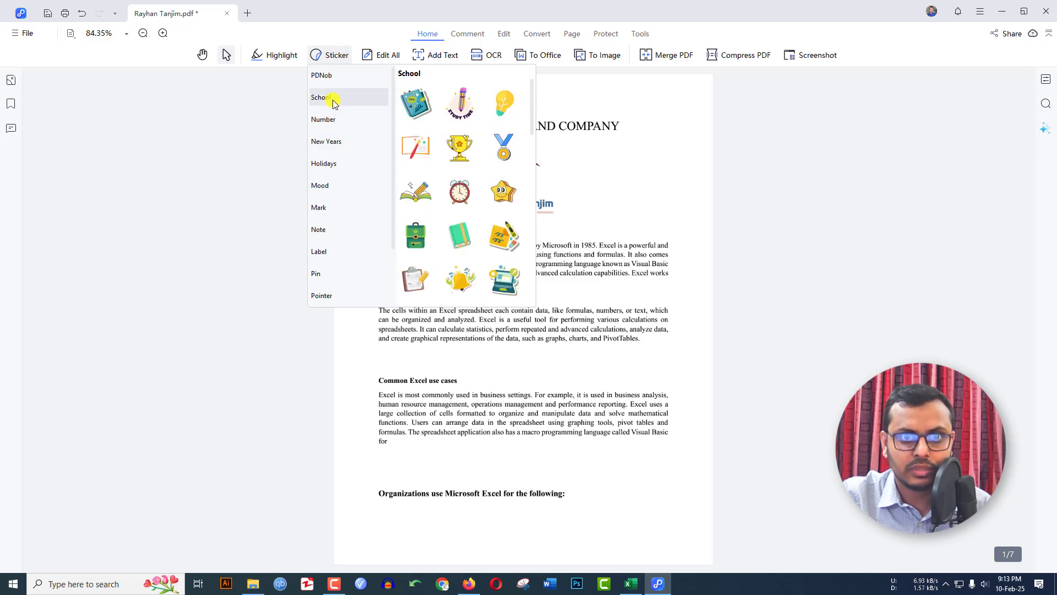
pyautogui.click(461, 159)
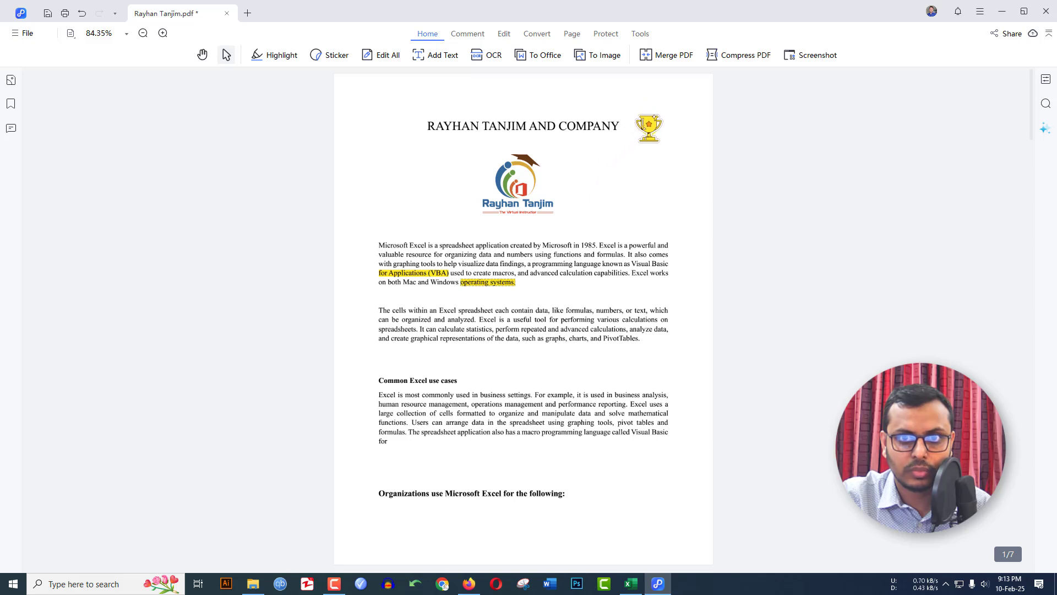
pyautogui.click(649, 127)
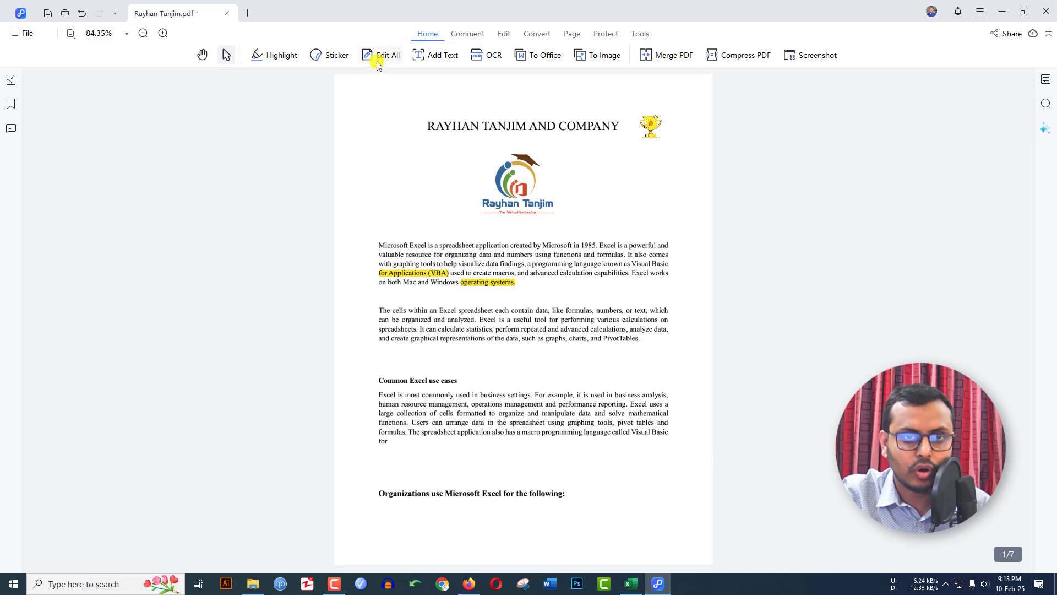
# In Edit Text mode, select the words 'calculation capabilities' in the first paragraph
pyautogui.moveTo(389, 59)
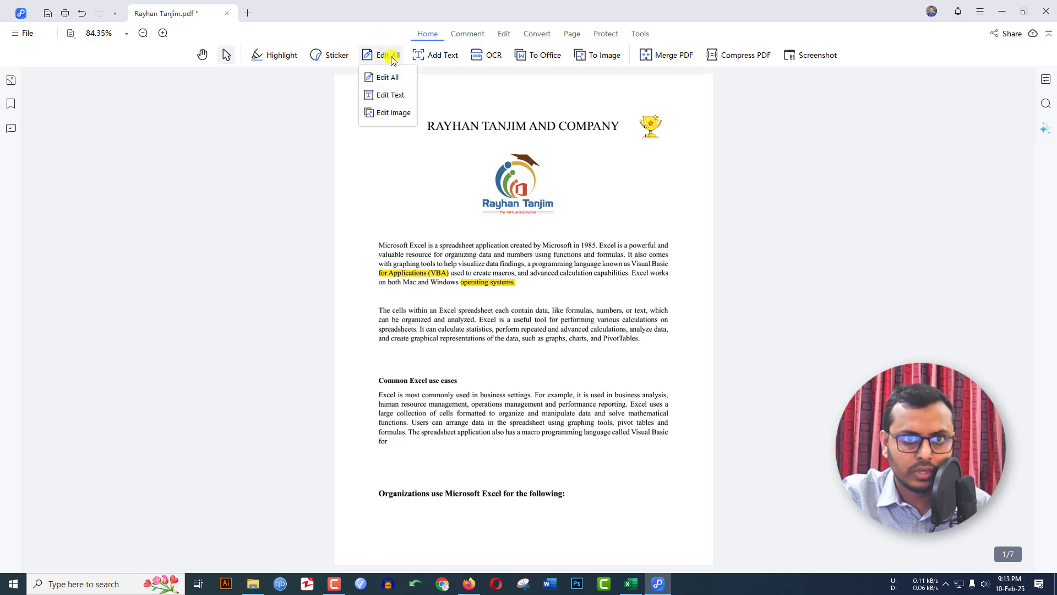
pyautogui.click(388, 96)
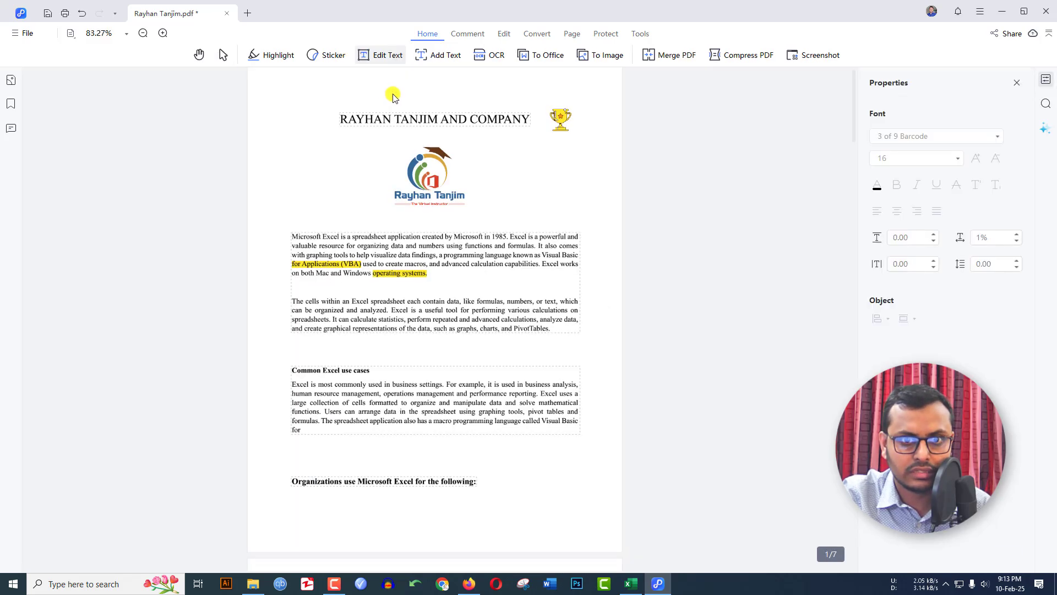
pyautogui.click(450, 307)
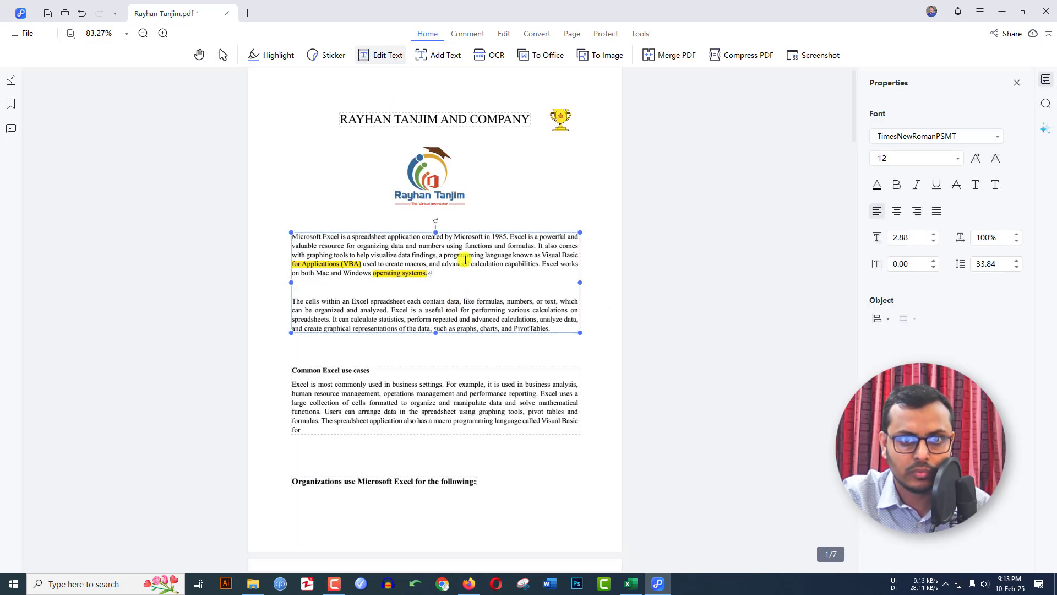
pyautogui.click(384, 382)
pyautogui.click(323, 254)
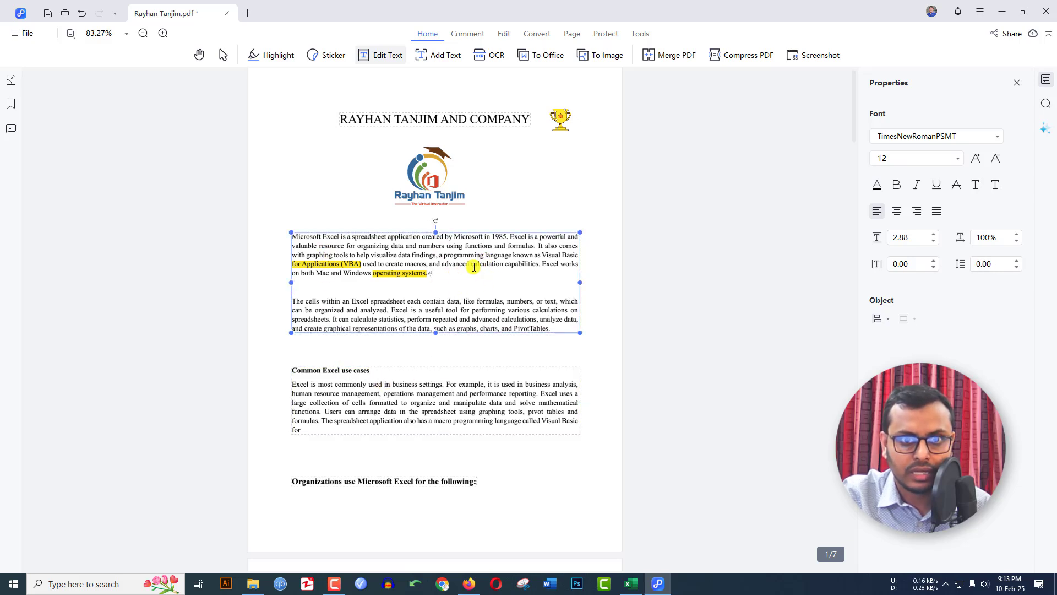
pyautogui.moveTo(472, 264); pyautogui.dragTo(539, 267)
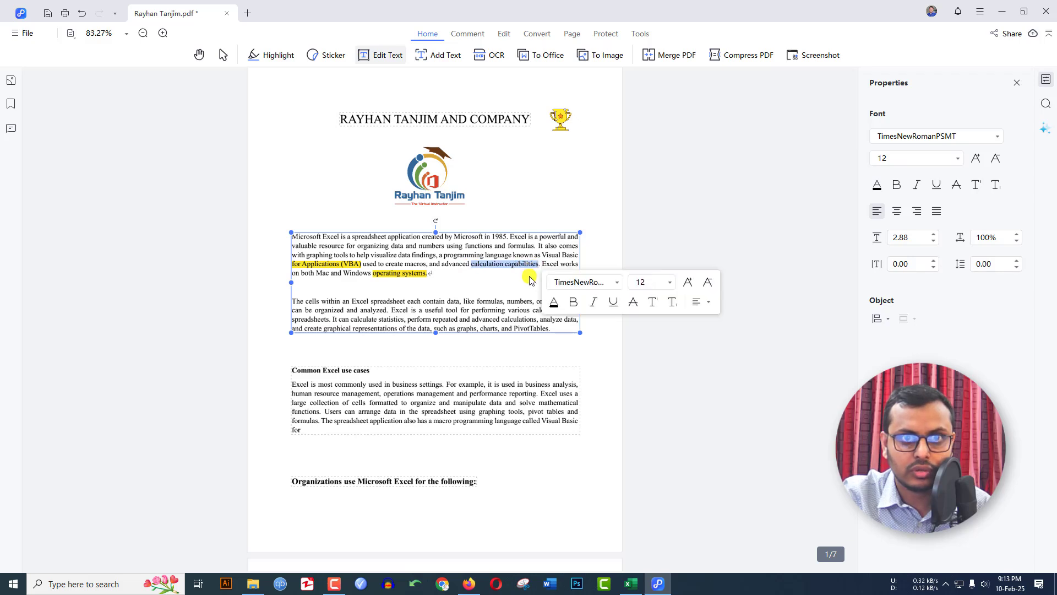
# Make the selected words bold, italic, underlined and 14 pt
pyautogui.click(897, 185)
pyautogui.click(916, 185)
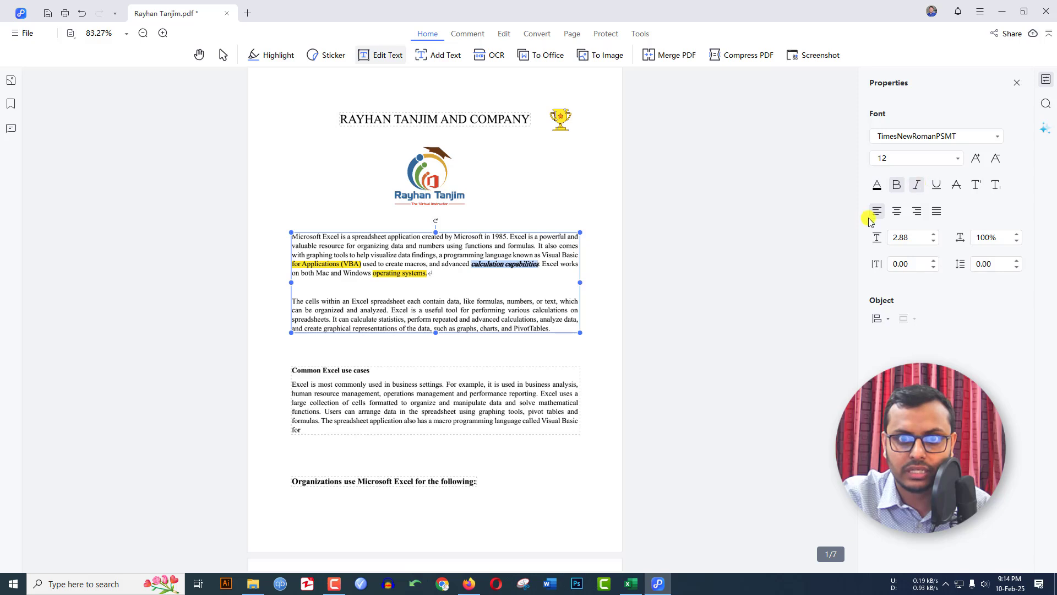
pyautogui.click(936, 185)
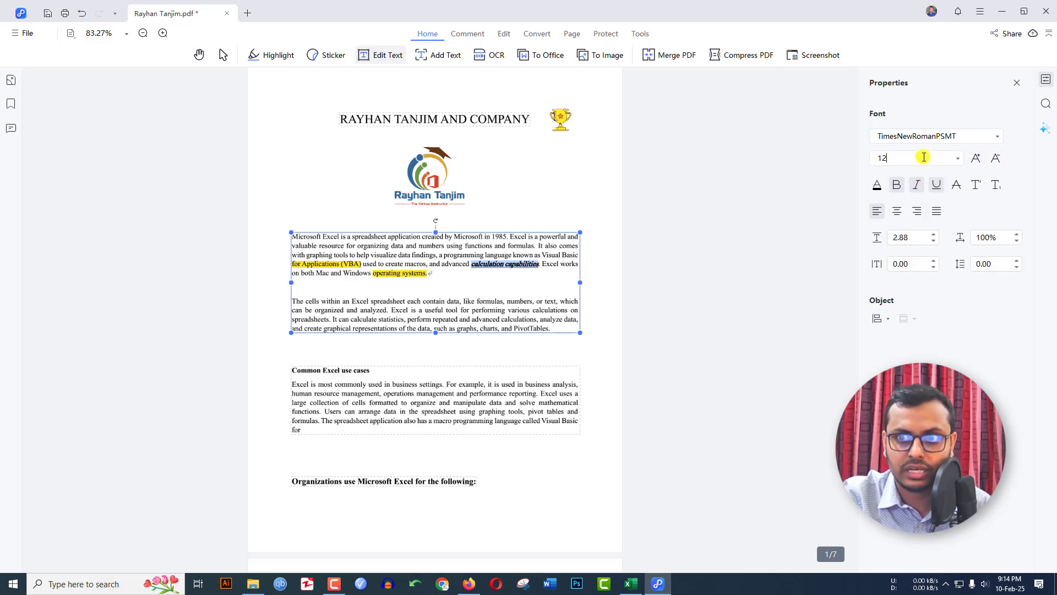
pyautogui.moveTo(934, 158); pyautogui.dragTo(842, 158)
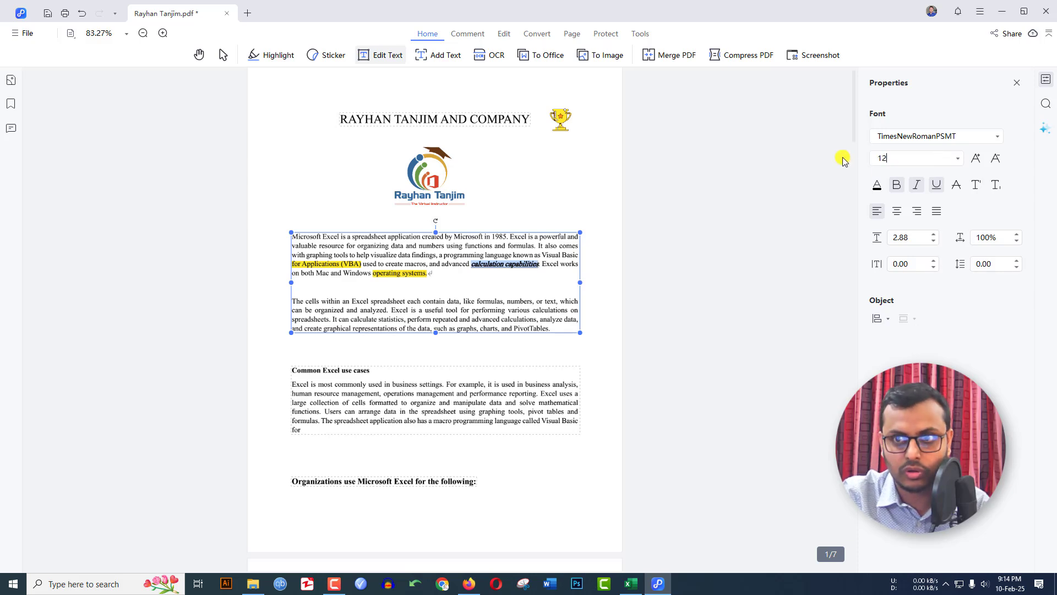
pyautogui.write('14')
pyautogui.press('Return')
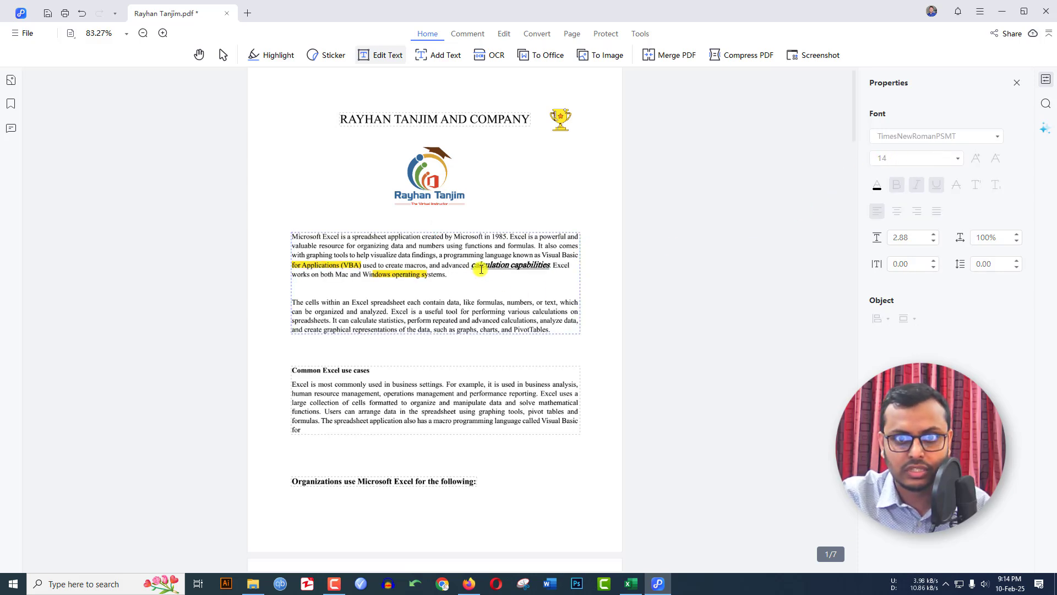
pyautogui.click(382, 57)
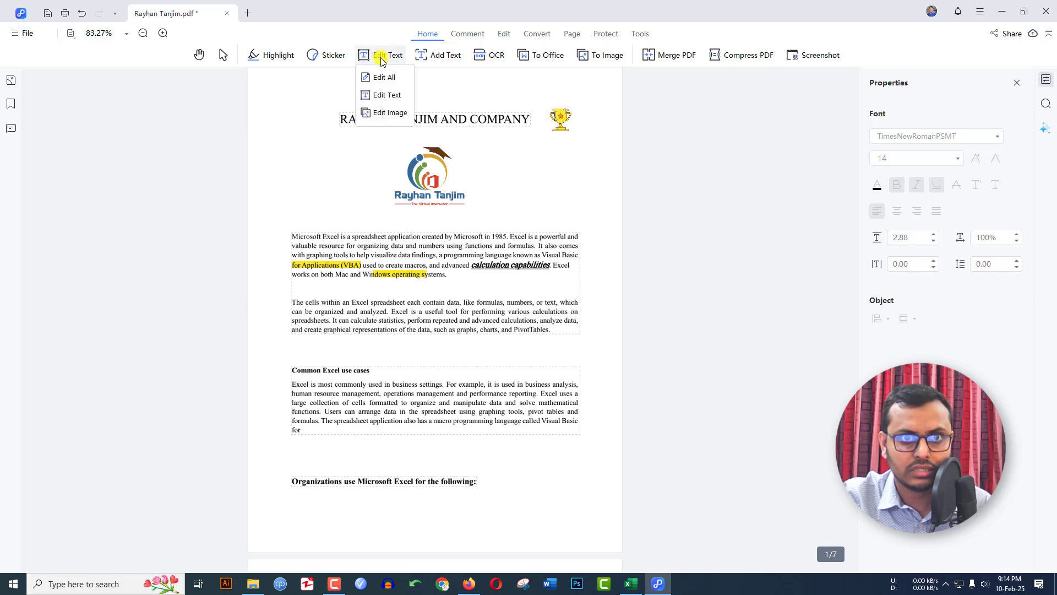
# Switch to Edit Image mode and drag the logo's corner handle outward to enlarge it
pyautogui.click(385, 112)
pyautogui.click(395, 188)
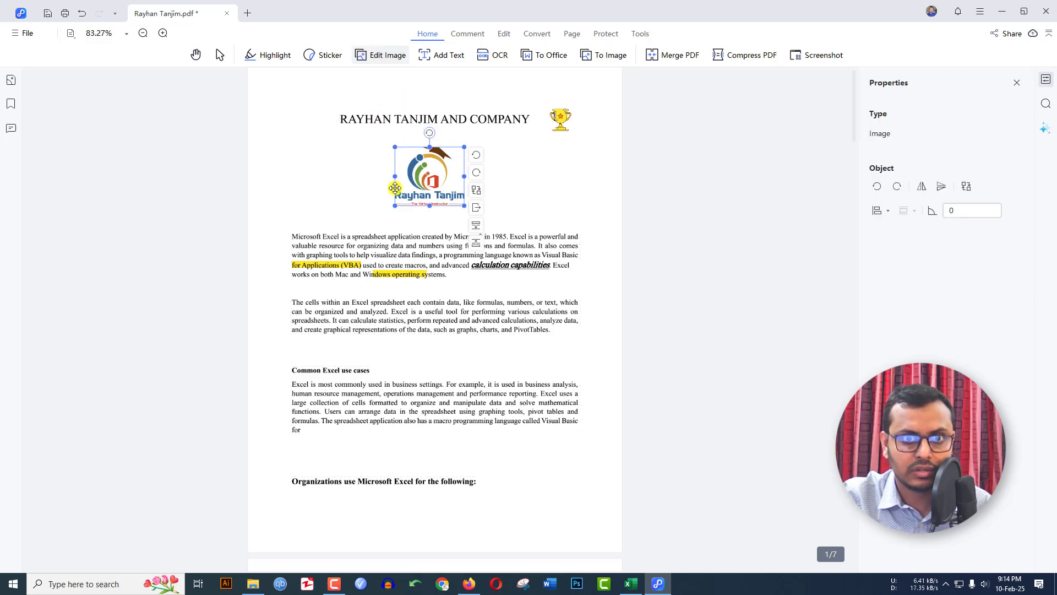
pyautogui.moveTo(462, 204); pyautogui.dragTo(477, 216)
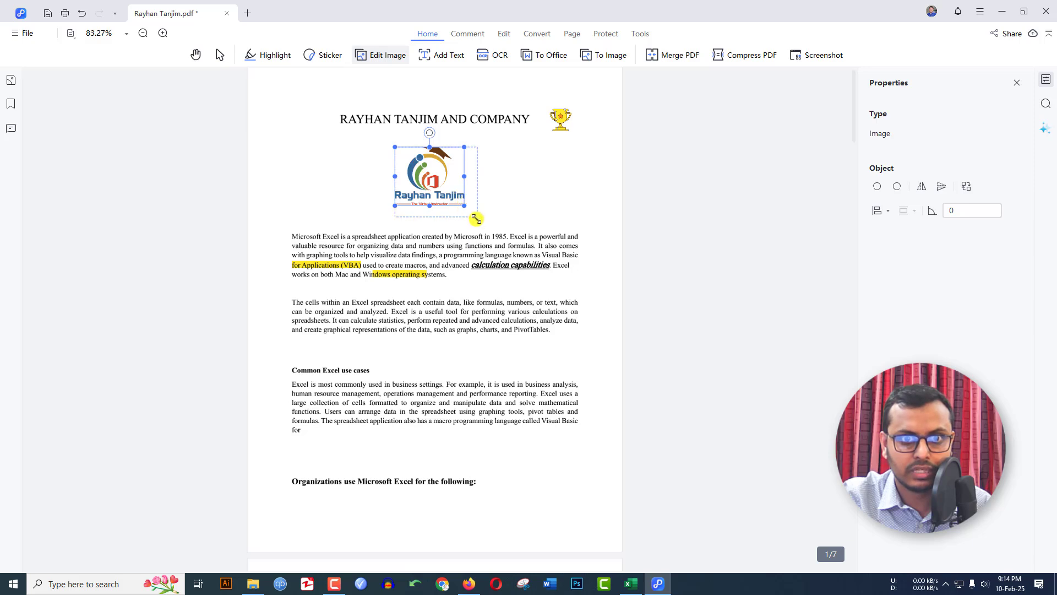
pyautogui.click(527, 176)
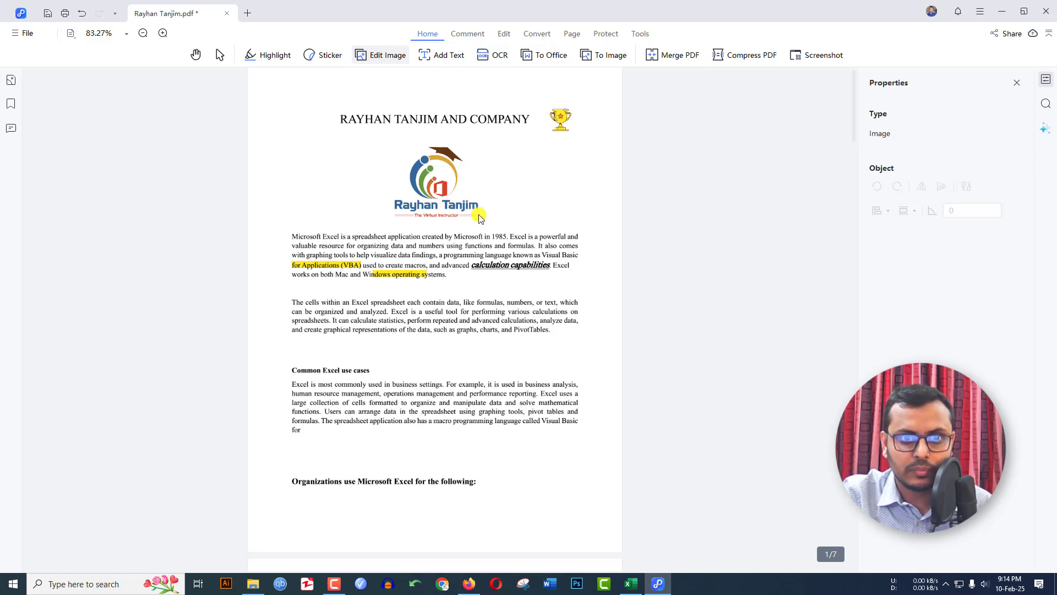
pyautogui.click(545, 55)
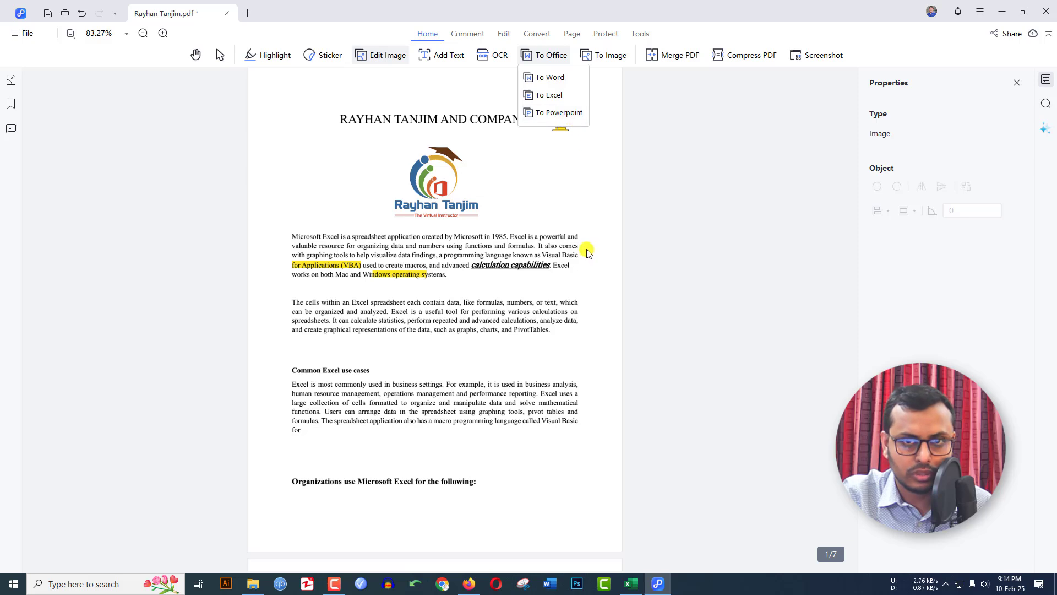
pyautogui.click(338, 583)
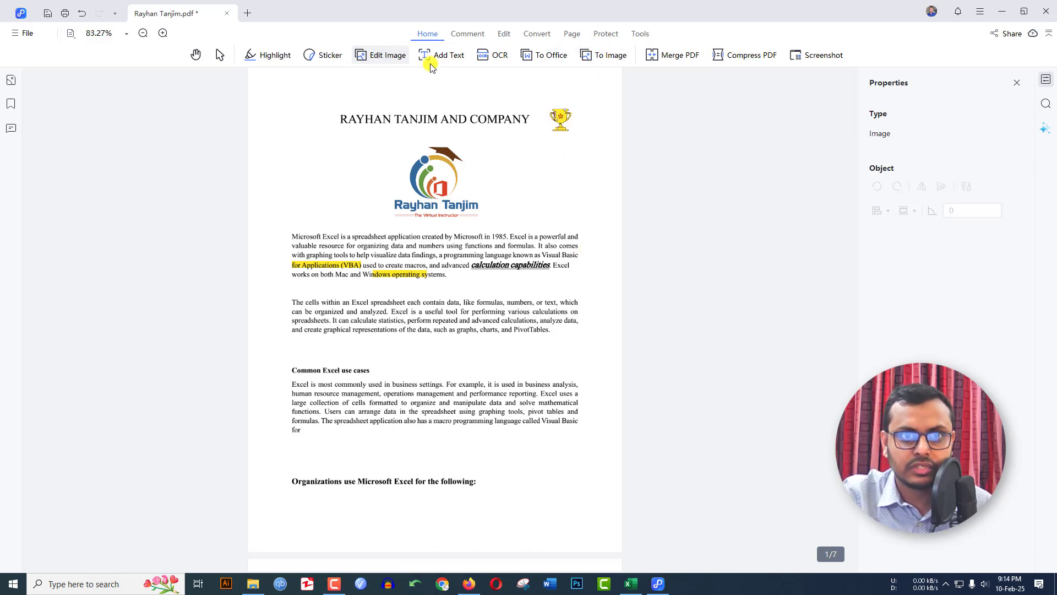
# Convert page 1 to a JPG image saved to the Desktop, without saving pending changes
pyautogui.click(610, 57)
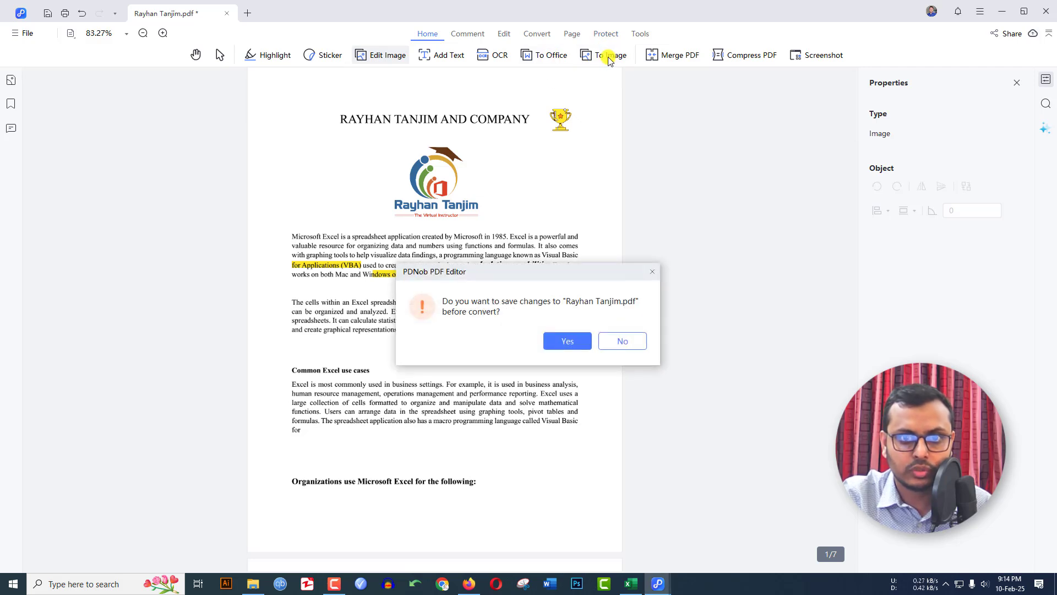
pyautogui.click(620, 338)
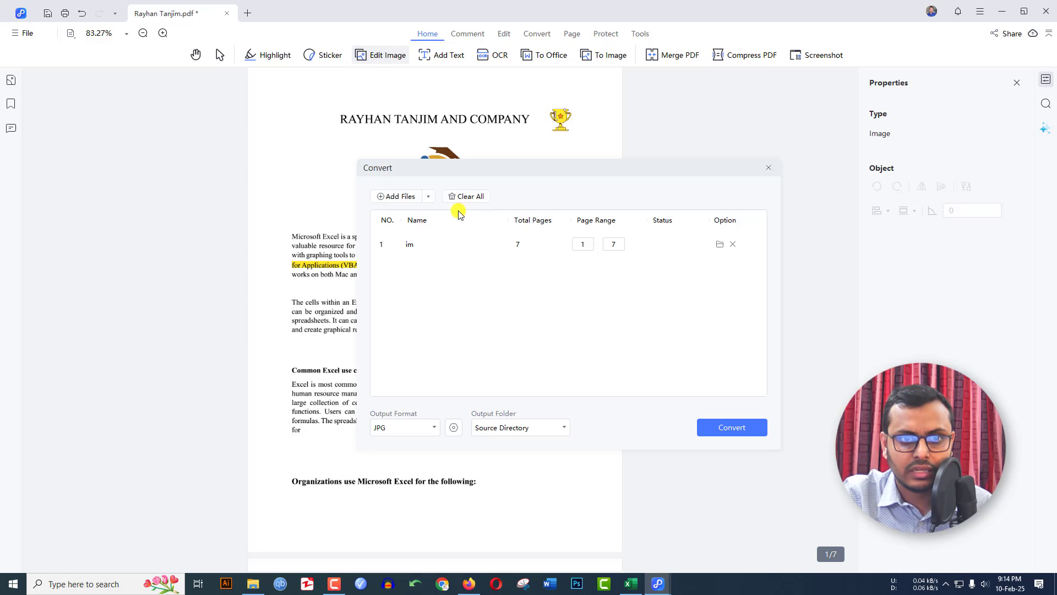
pyautogui.click(399, 427)
pyautogui.click(398, 427)
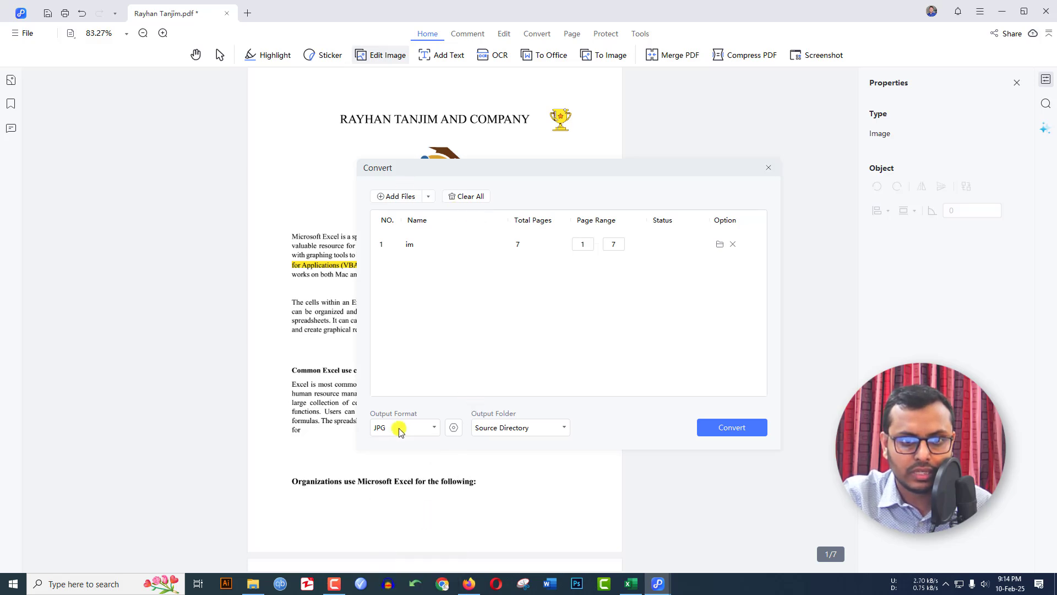
pyautogui.click(510, 429)
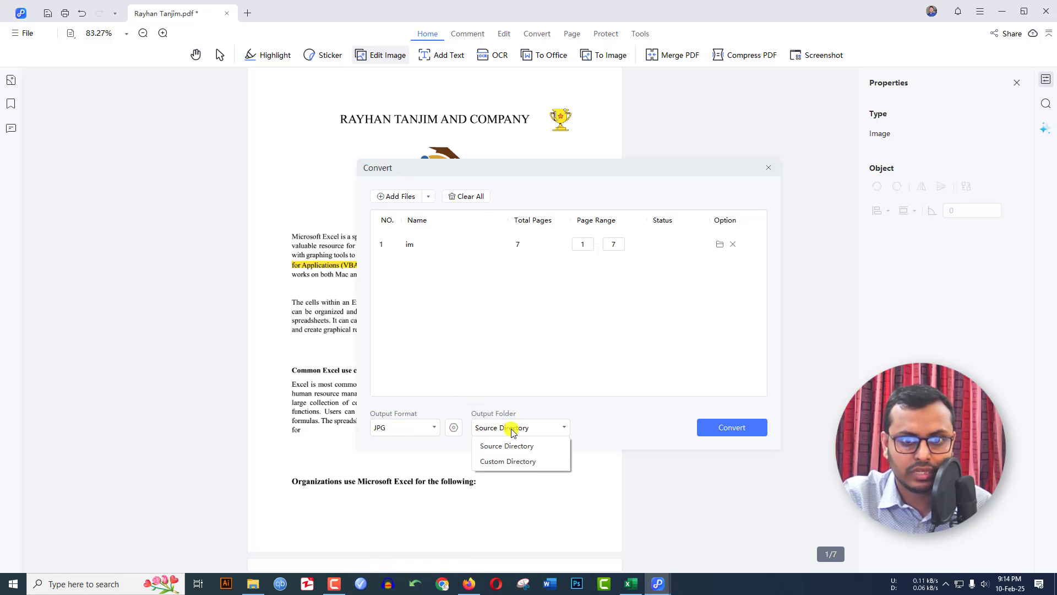
pyautogui.click(508, 461)
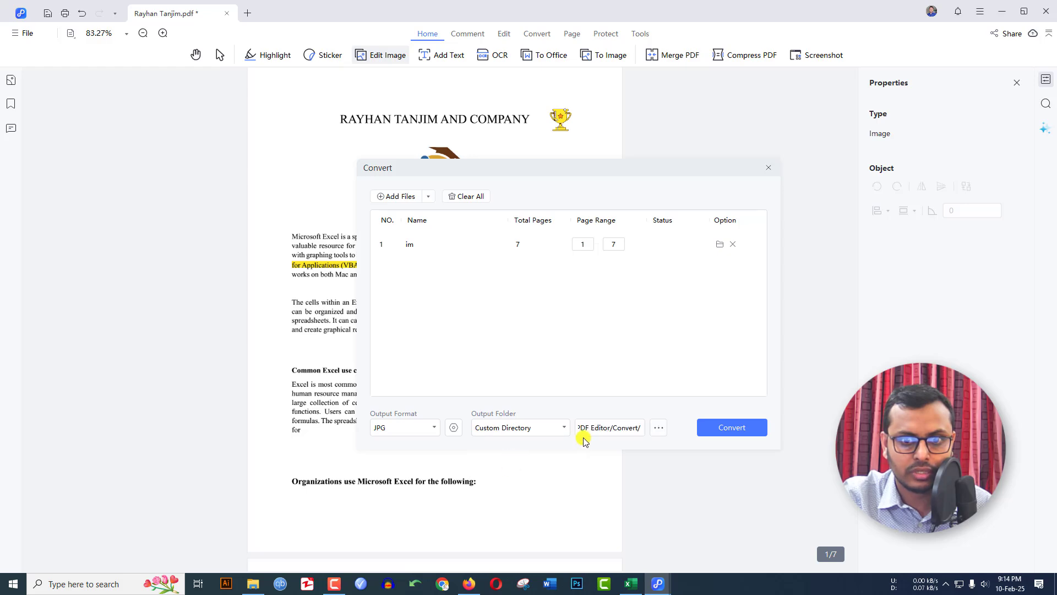
pyautogui.click(658, 429)
pyautogui.click(396, 237)
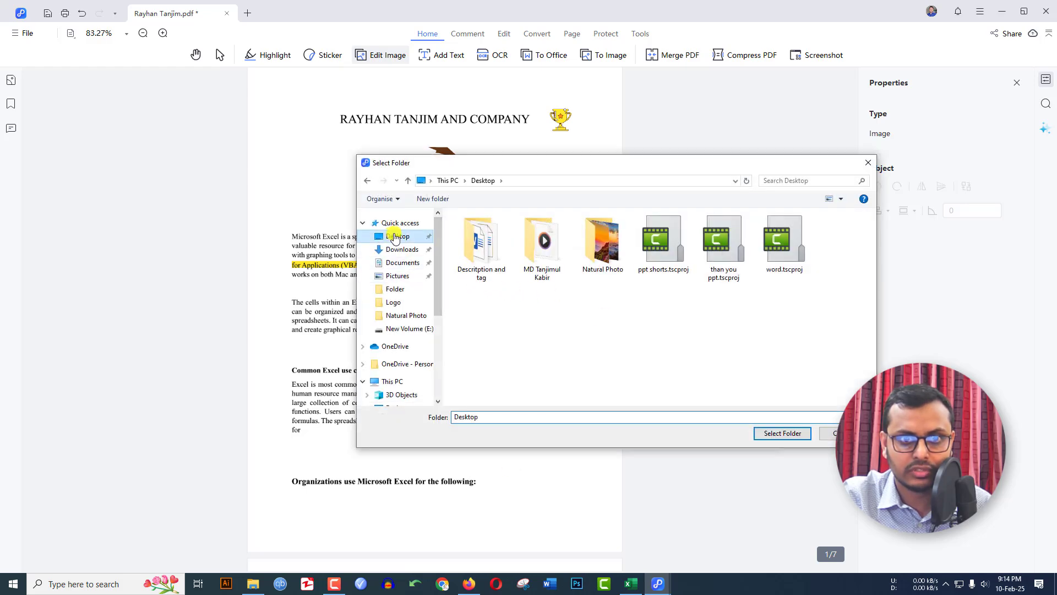
pyautogui.click(783, 435)
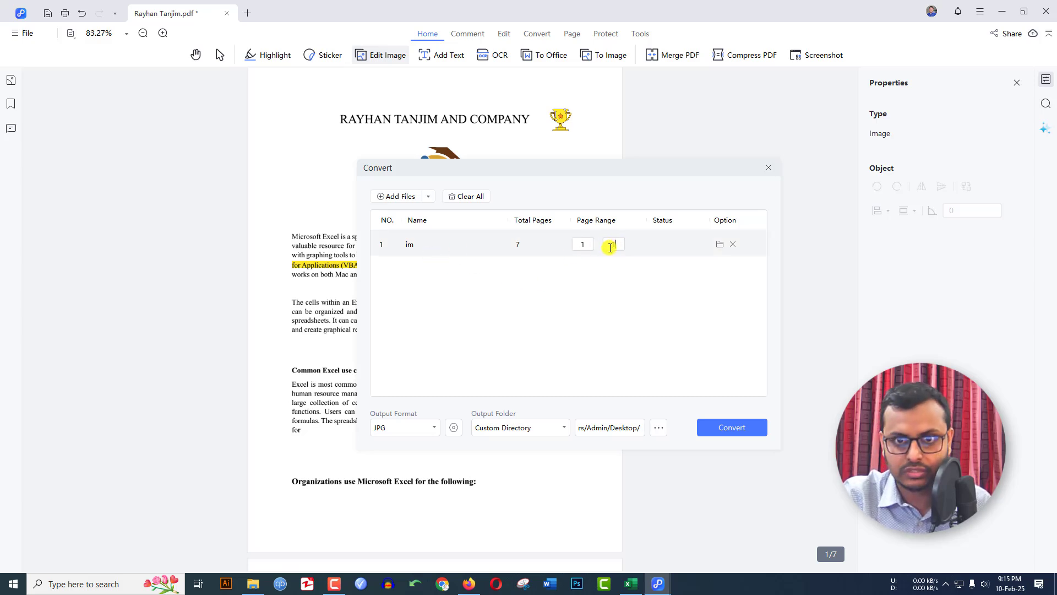
pyautogui.click(732, 427)
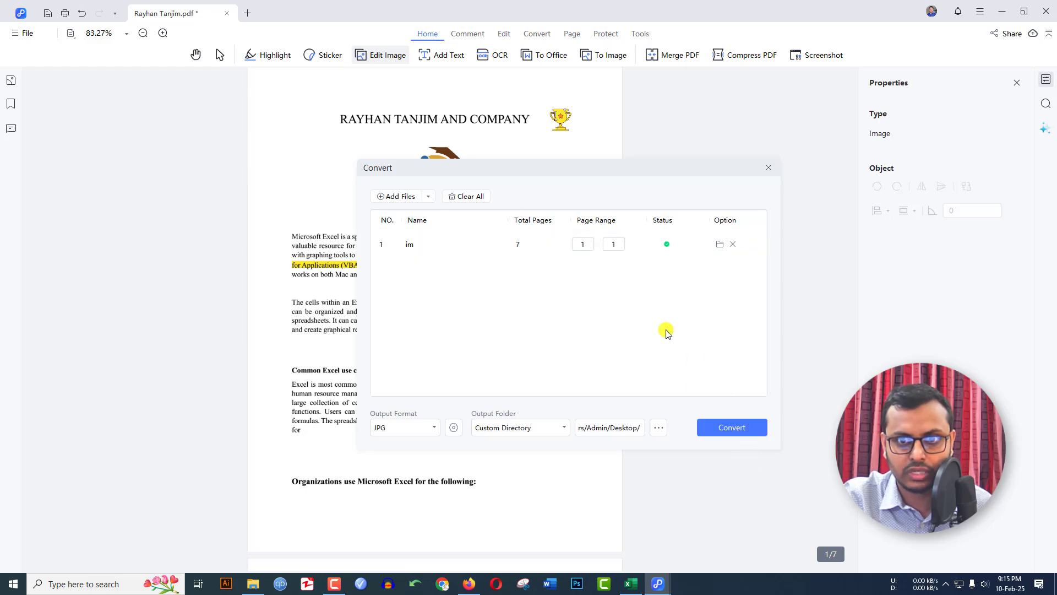
# Preview im_page1 in the image viewer, close it, and return to PDNob
pyautogui.click(133, 81)
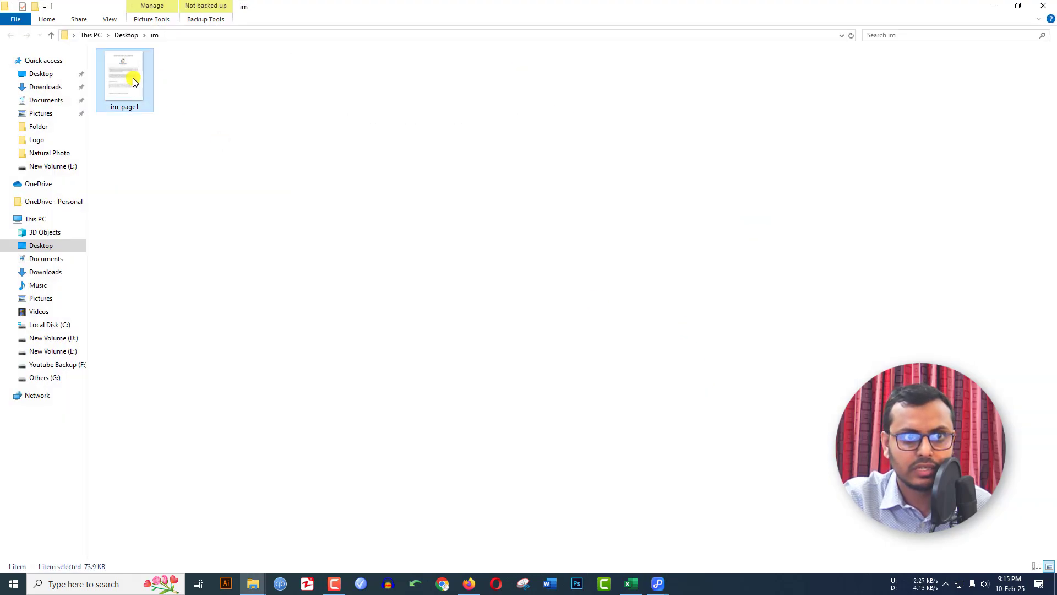
pyautogui.doubleClick(133, 80)
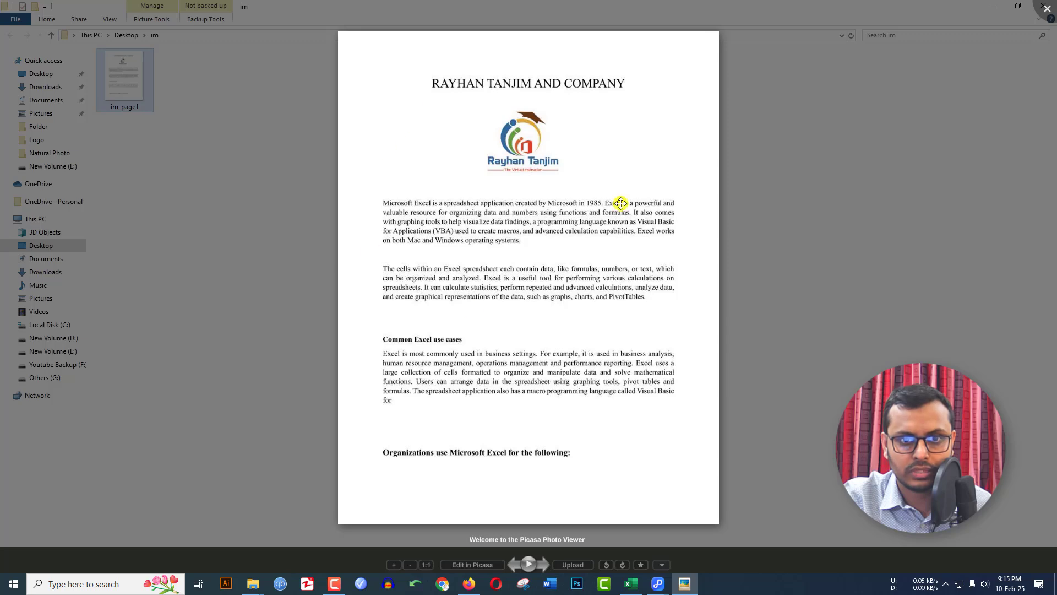
pyautogui.click(737, 179)
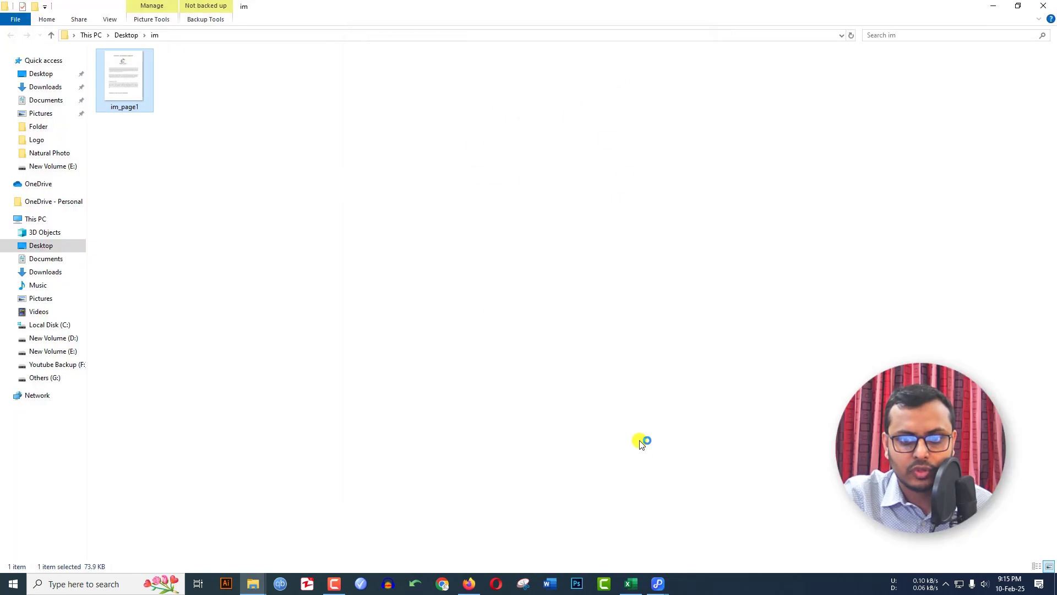
pyautogui.click(658, 585)
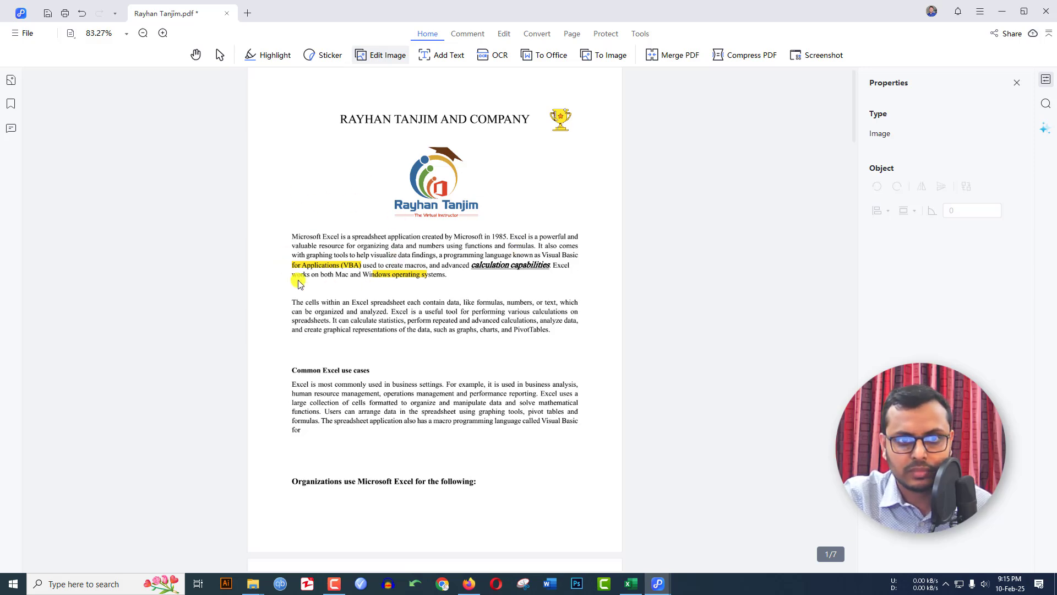
pyautogui.scroll(-2, 581, 125)
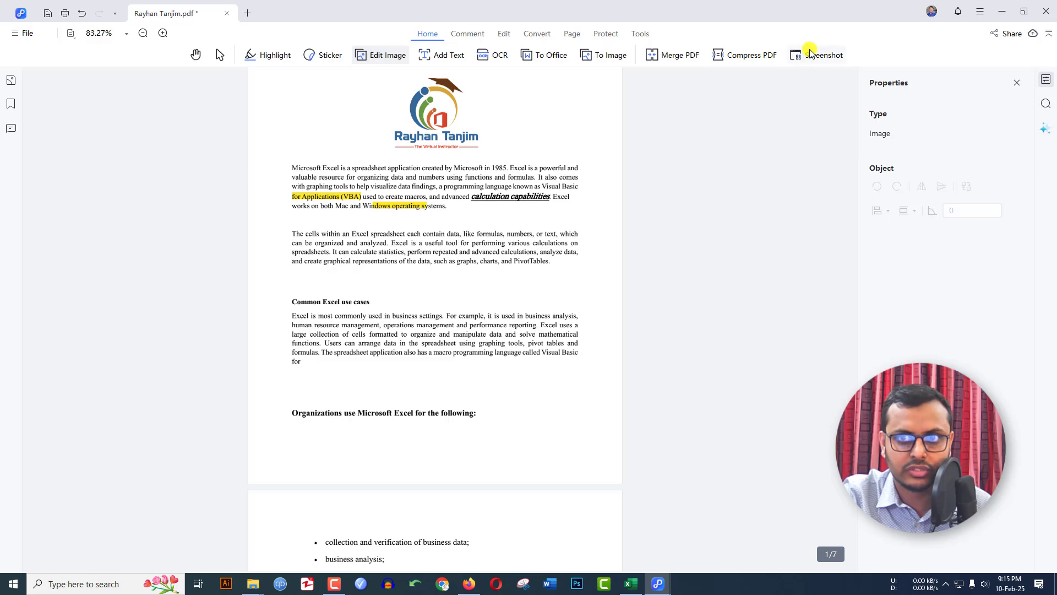
pyautogui.moveTo(811, 55)
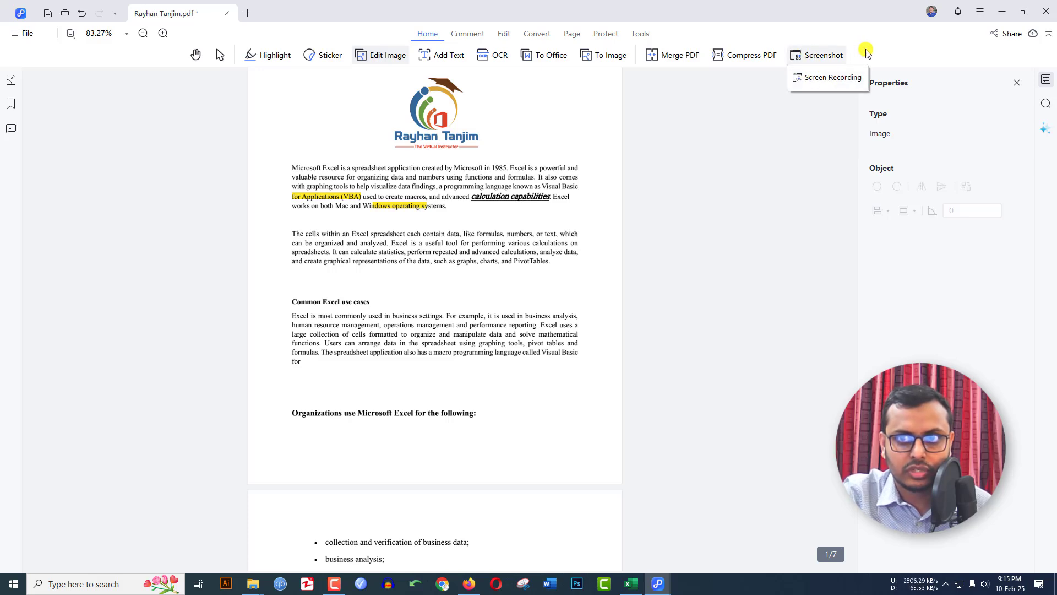
pyautogui.scroll(2, 637, 154)
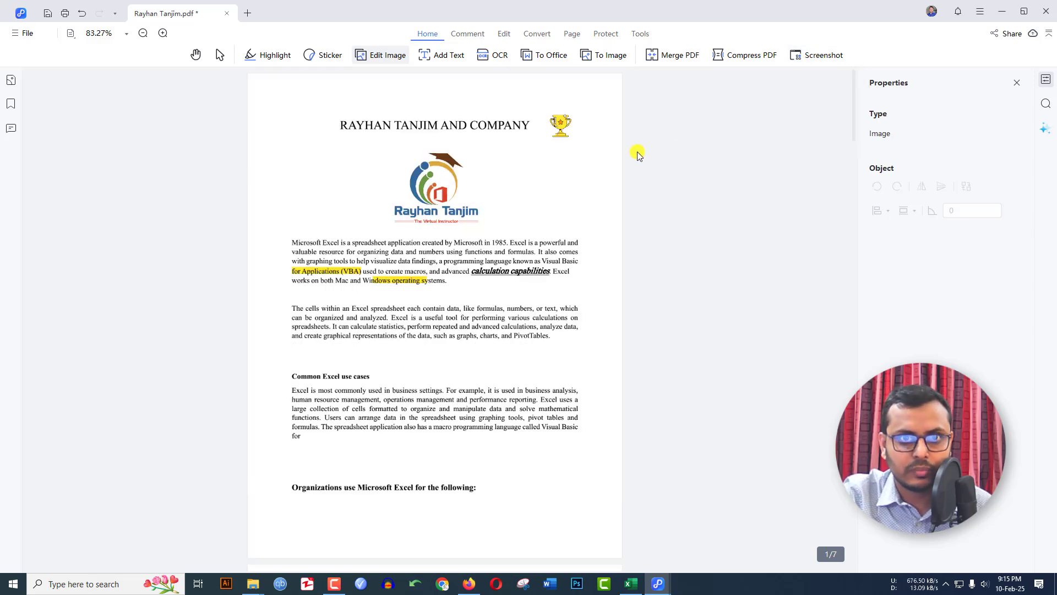
# Strike through 'Excel spreadsheet each' in the second paragraph using the Strikethrough comment tool
pyautogui.click(464, 38)
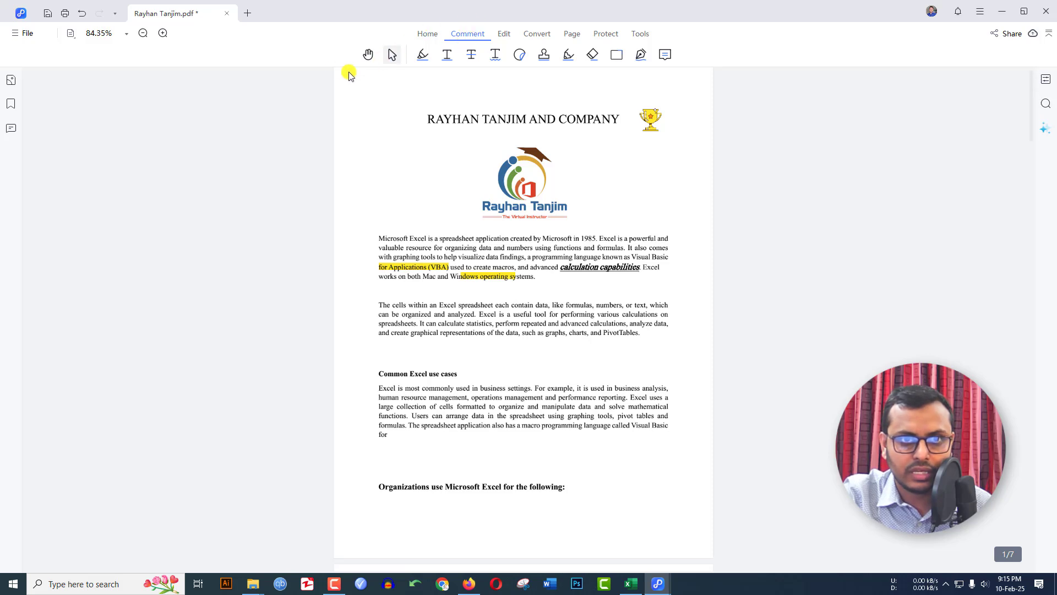
pyautogui.click(471, 55)
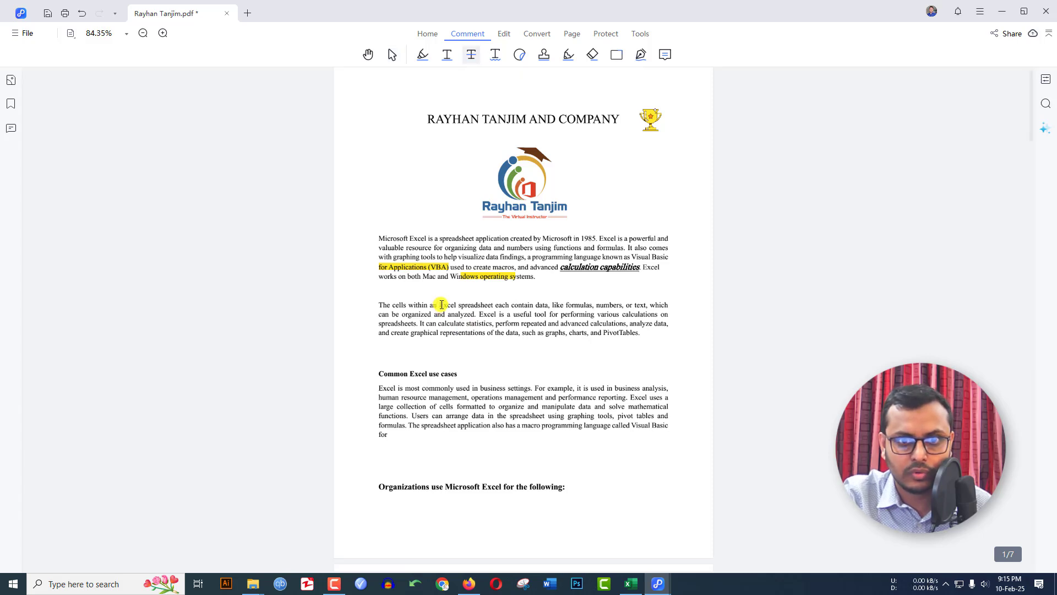
pyautogui.moveTo(442, 305); pyautogui.dragTo(511, 306)
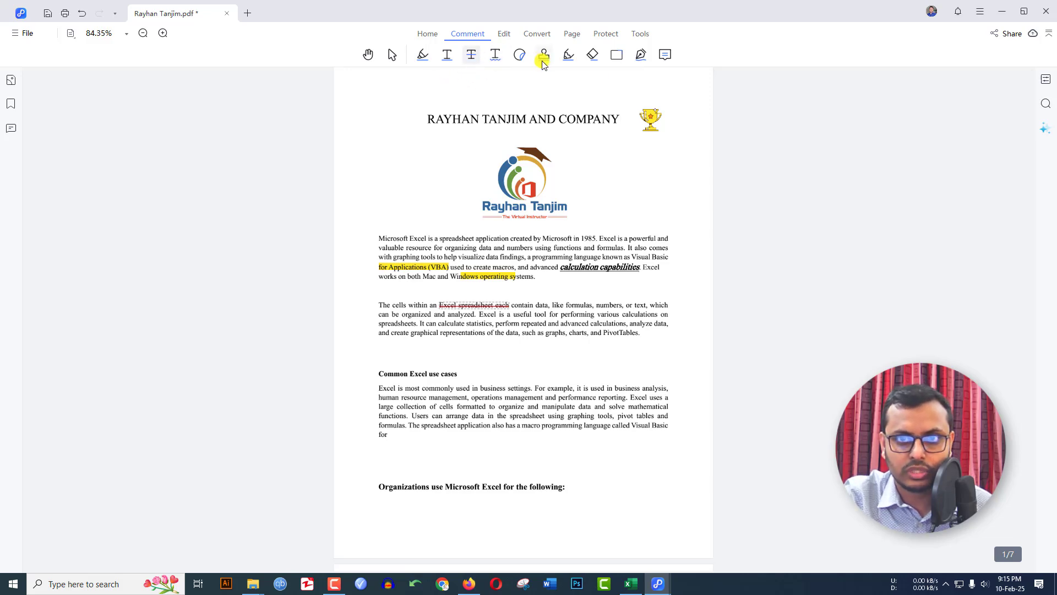
pyautogui.click(502, 35)
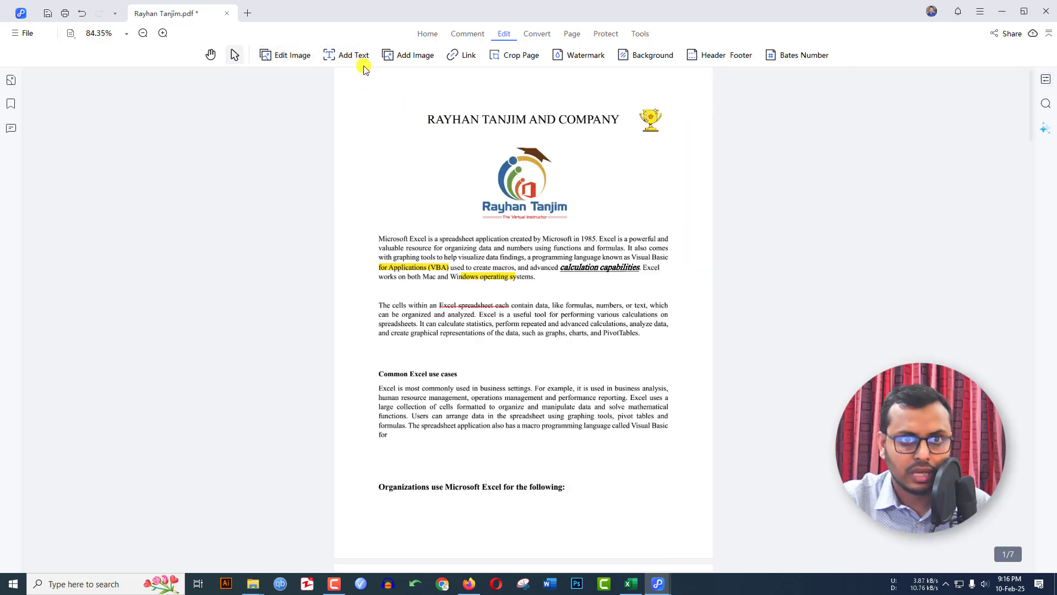
# Add a text box beside the logo containing a line stating the author's name
pyautogui.click(345, 56)
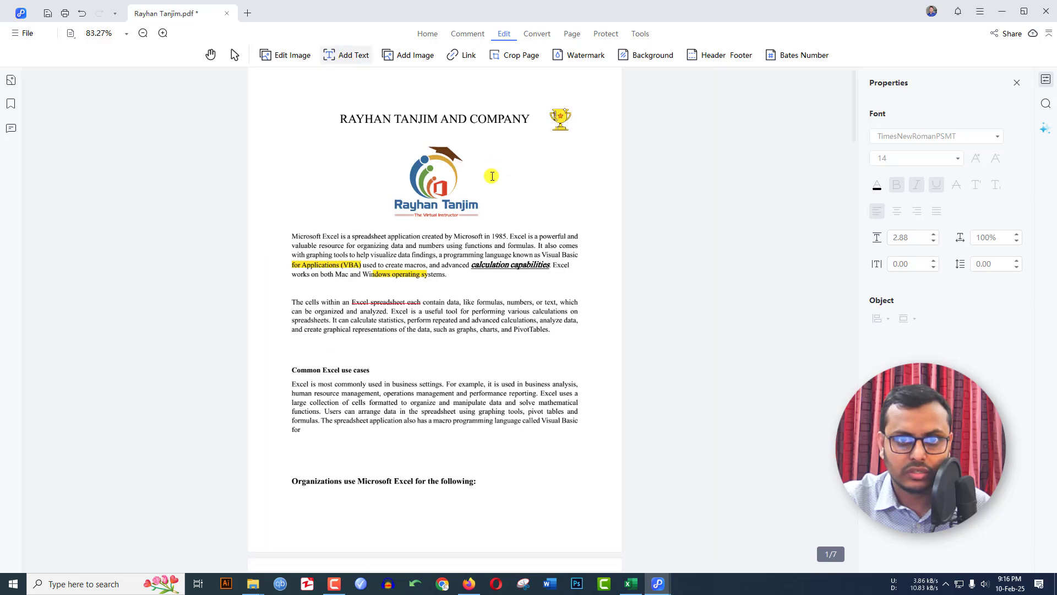
pyautogui.click(492, 176)
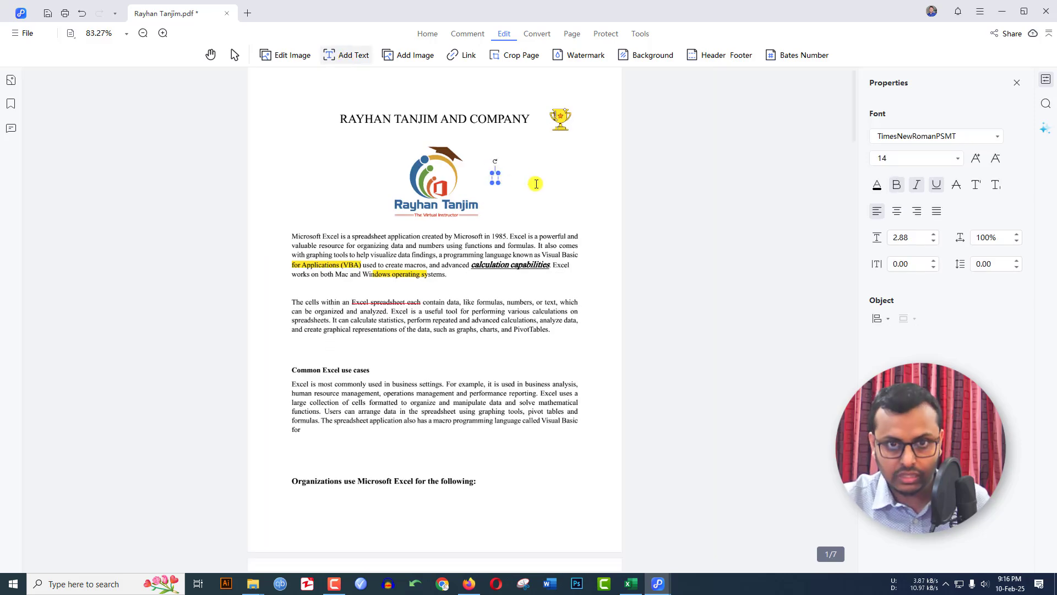
pyautogui.write('My name is ')
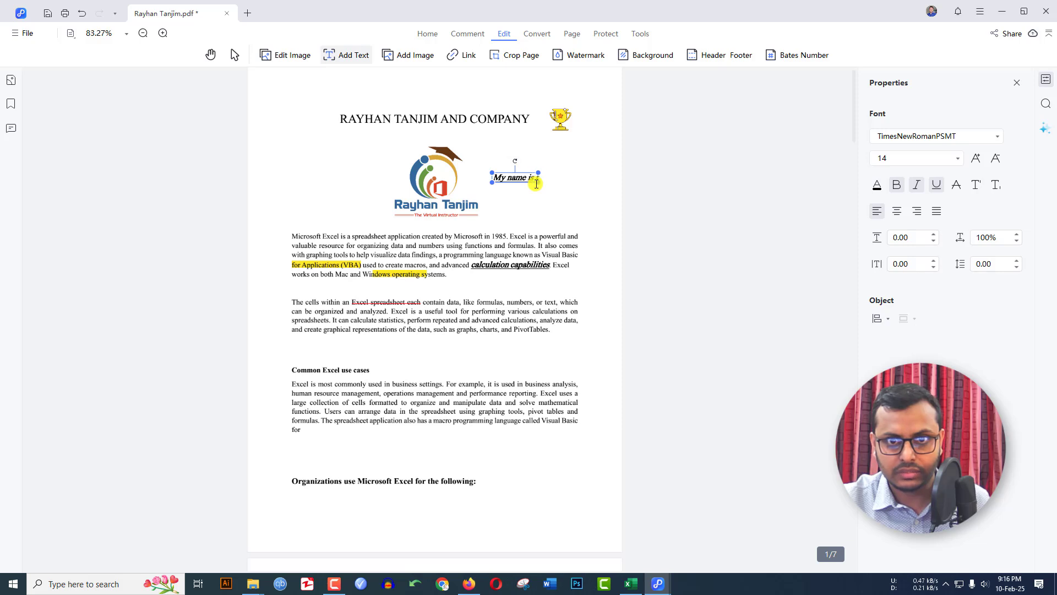
pyautogui.write('tanjim')
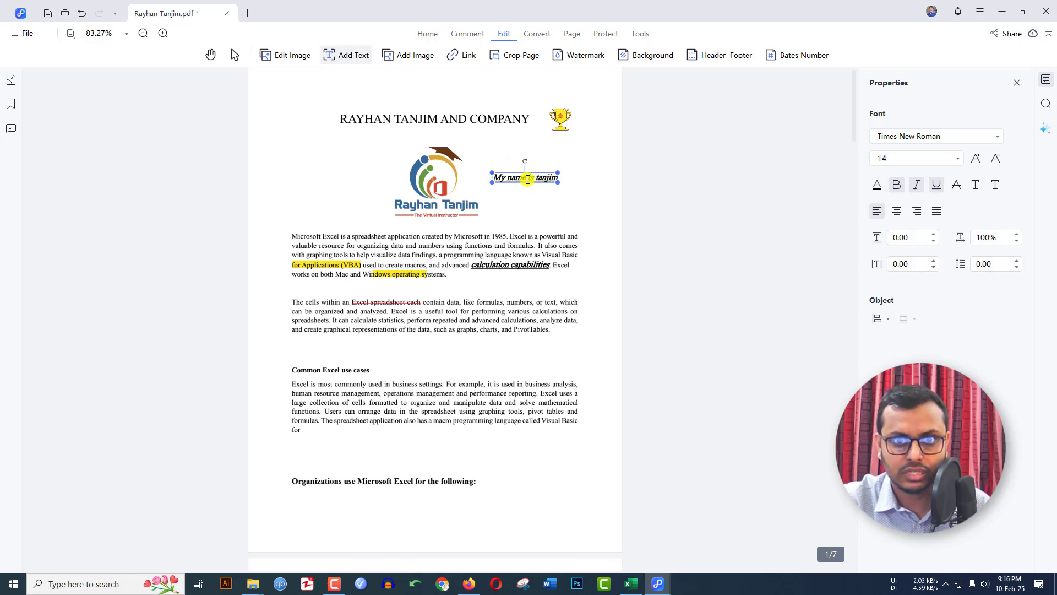
pyautogui.doubleClick(528, 179)
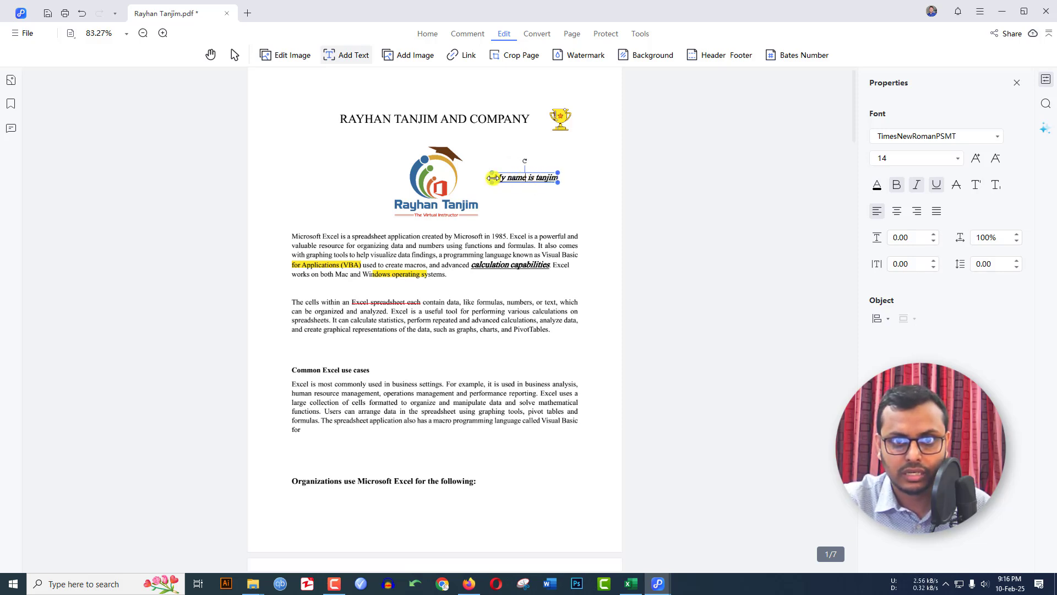
pyautogui.tripleClick(512, 176)
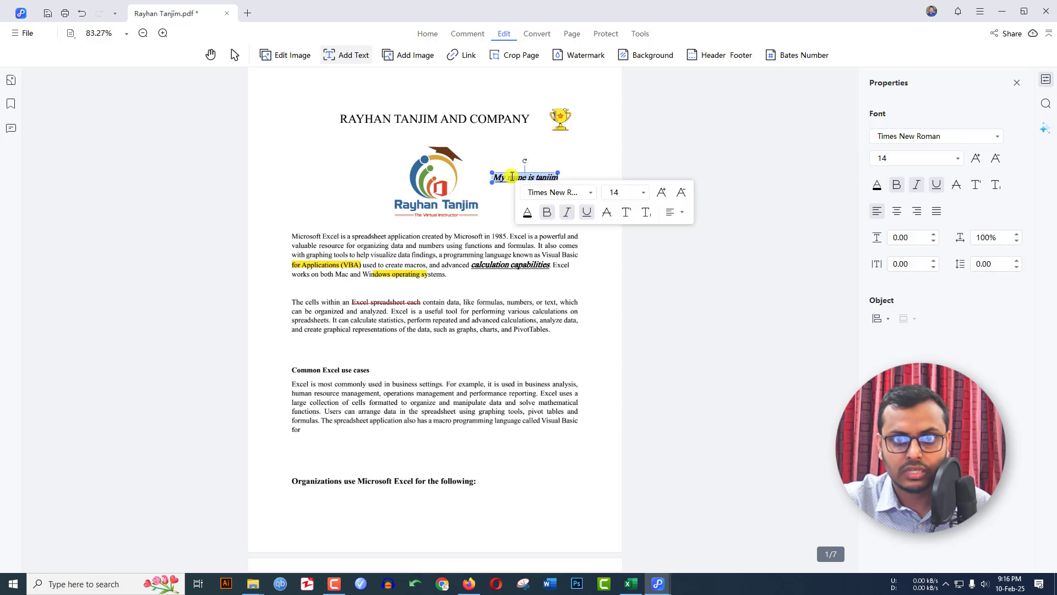
# Remove underline and italic from the line, set it to Arial, and delete the stray empty box
pyautogui.click(935, 185)
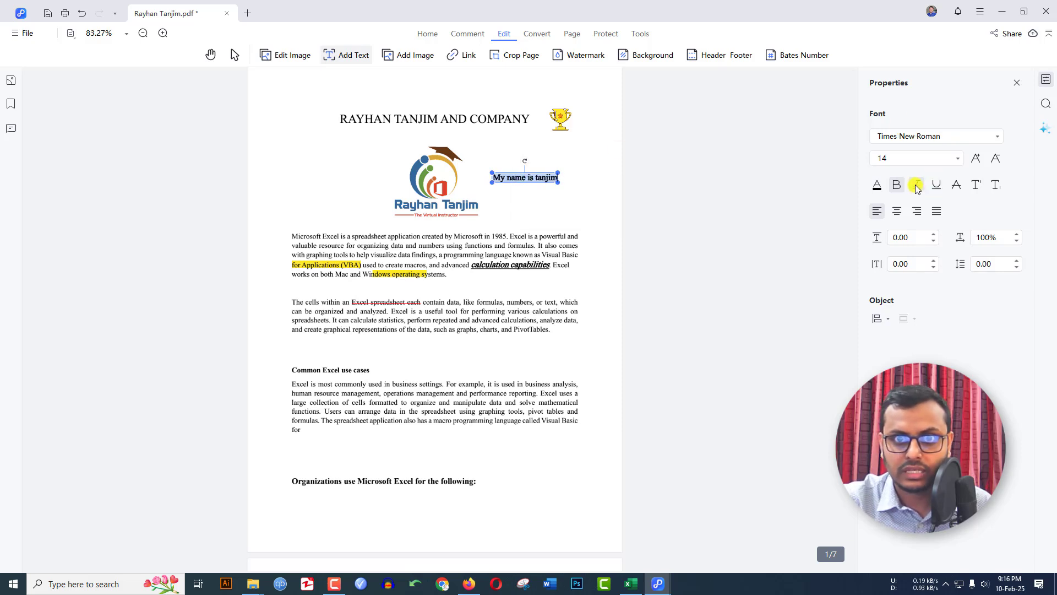
pyautogui.click(897, 185)
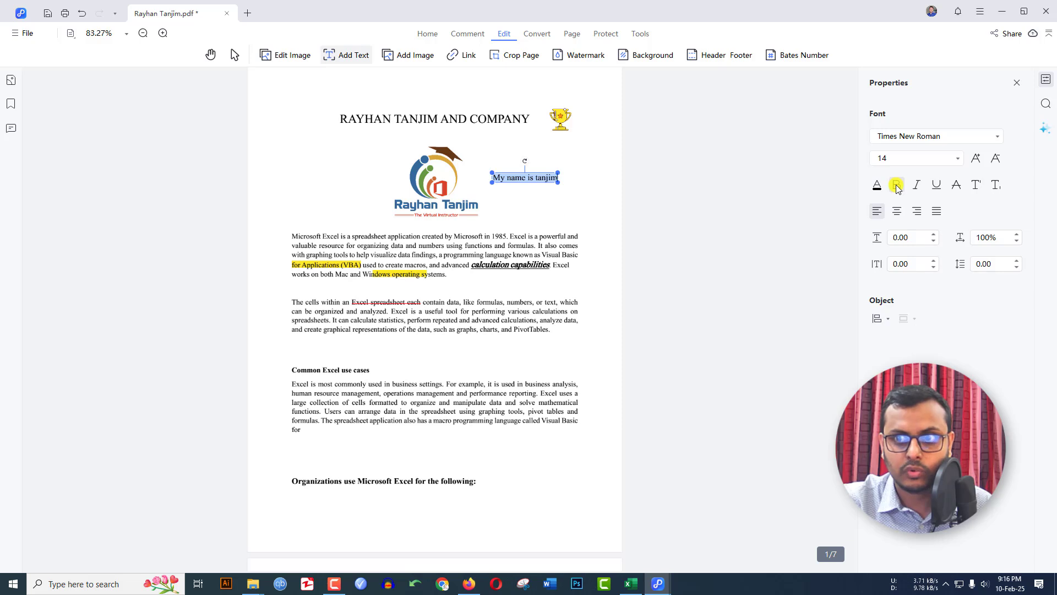
pyautogui.click(995, 137)
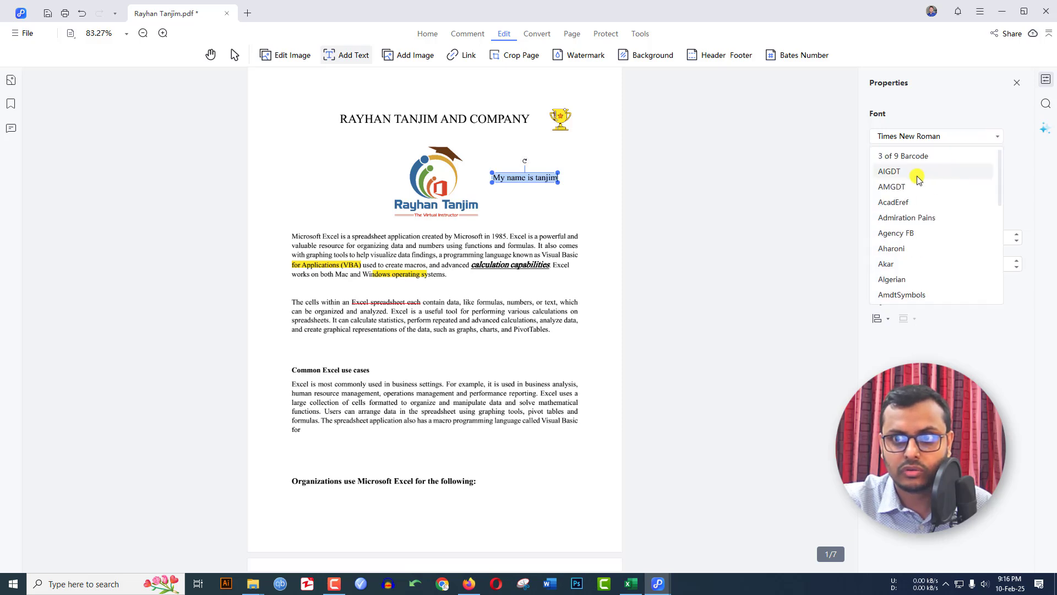
pyautogui.click(916, 175)
pyautogui.click(587, 179)
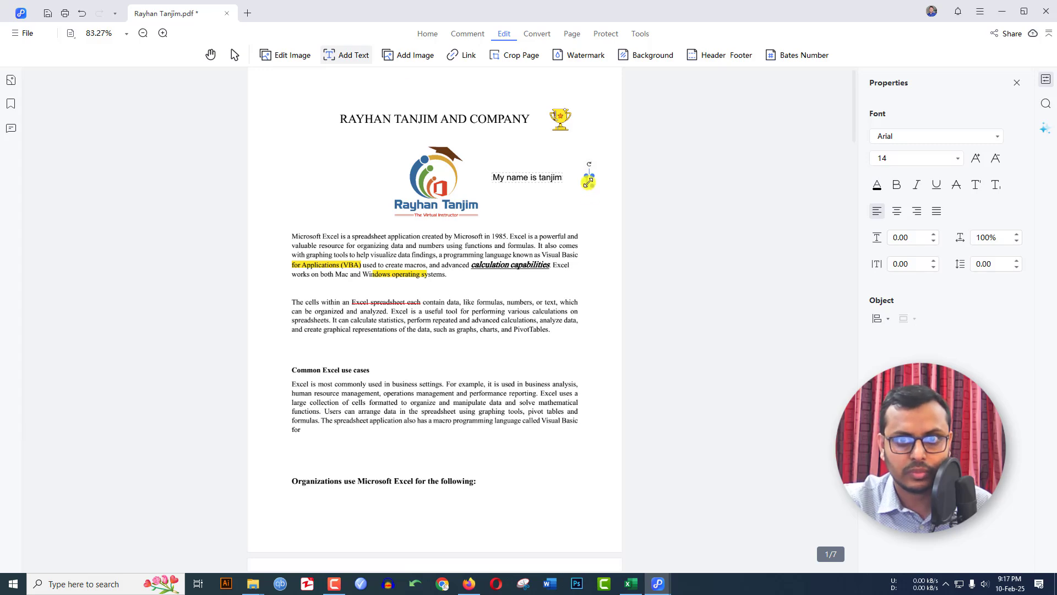
pyautogui.press('Delete')
pyautogui.click(401, 59)
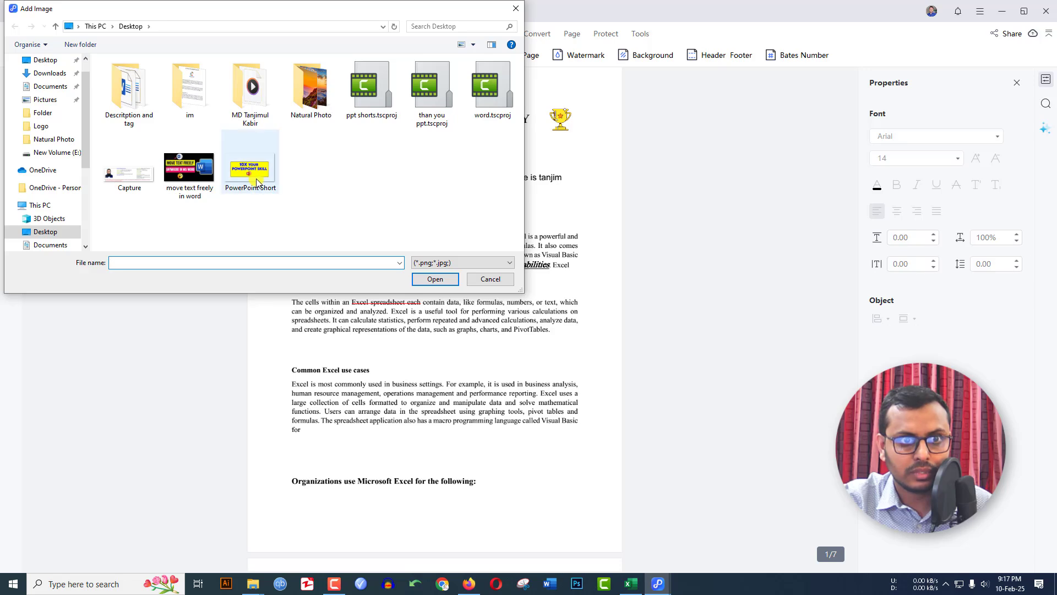
pyautogui.click(249, 170)
pyautogui.click(435, 280)
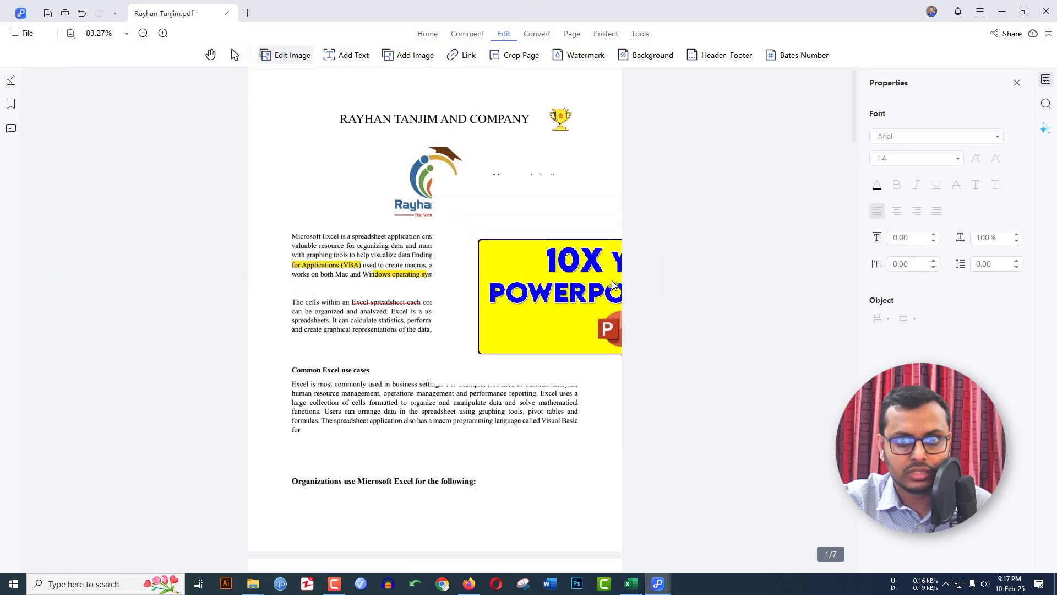
pyautogui.click(263, 142)
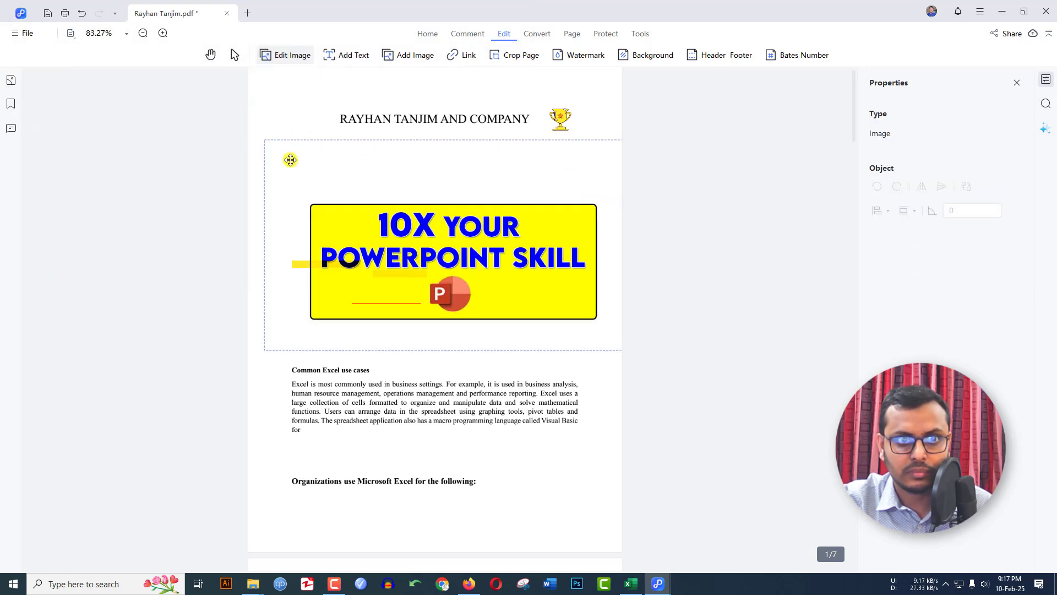
pyautogui.moveTo(265, 141); pyautogui.dragTo(478, 259)
pyautogui.moveTo(556, 311); pyautogui.dragTo(532, 497)
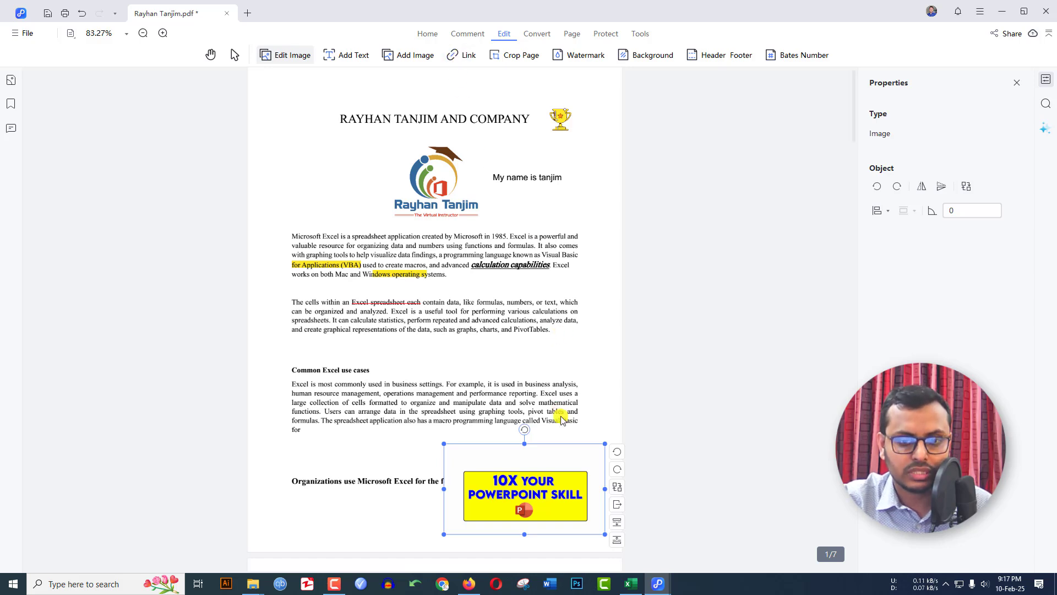
pyautogui.press('Delete')
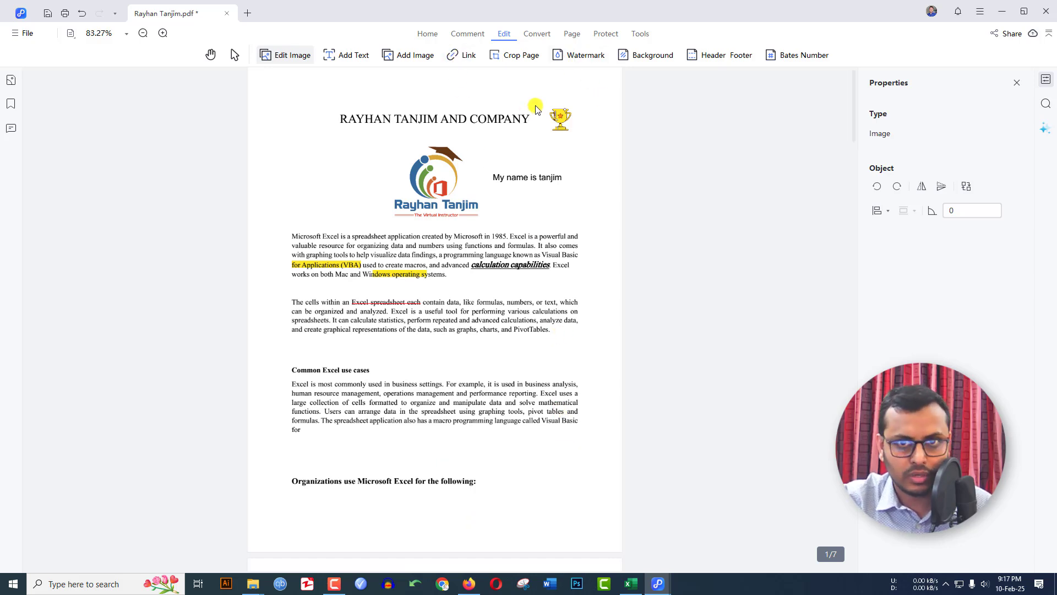
# Preview a text watermark of the name rotated 45° at 28% opacity
pyautogui.click(579, 57)
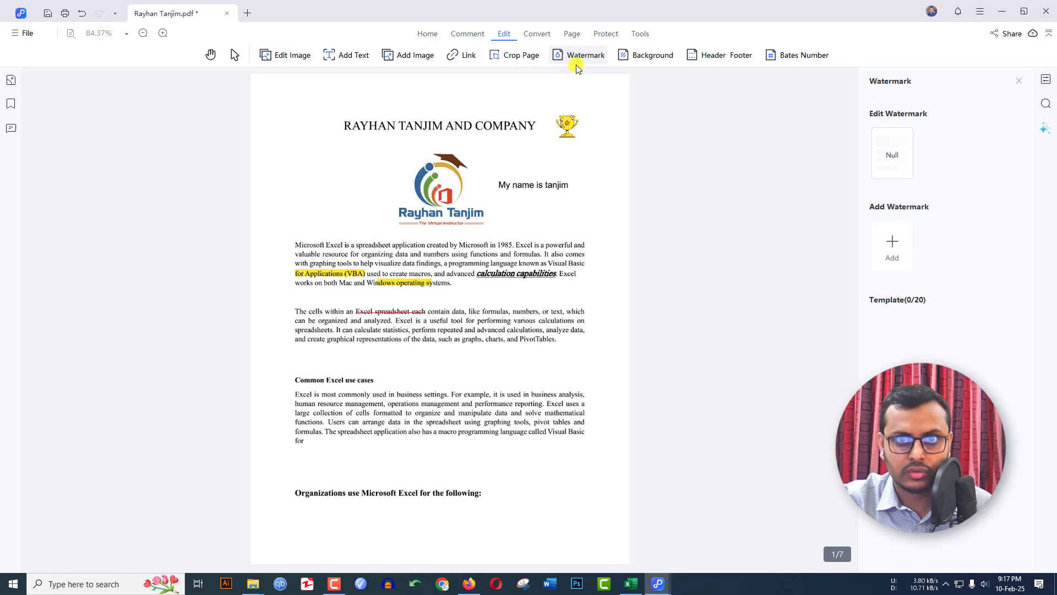
pyautogui.click(893, 249)
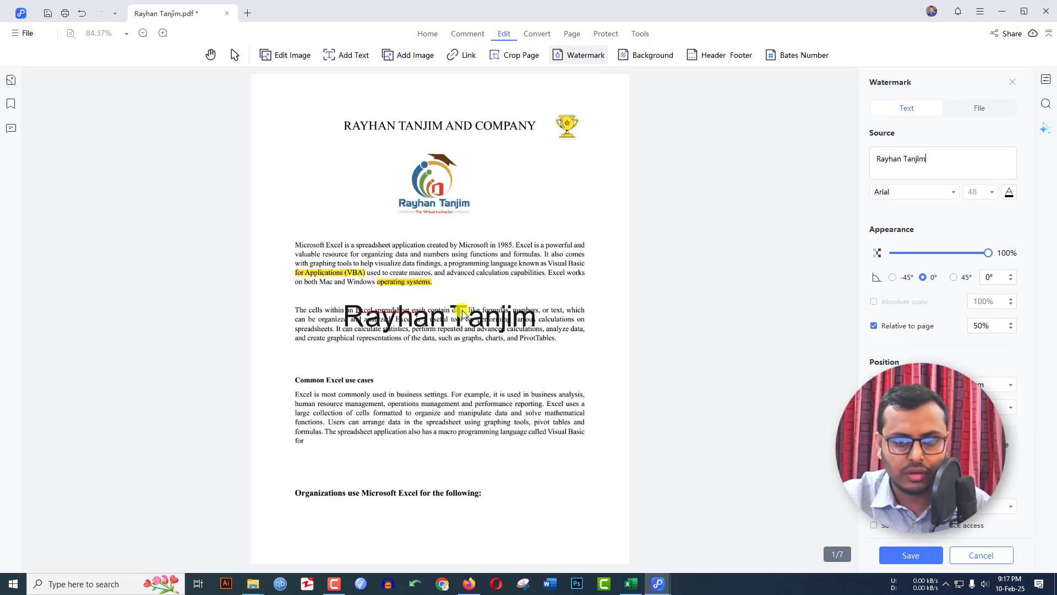
pyautogui.moveTo(989, 255); pyautogui.dragTo(960, 259)
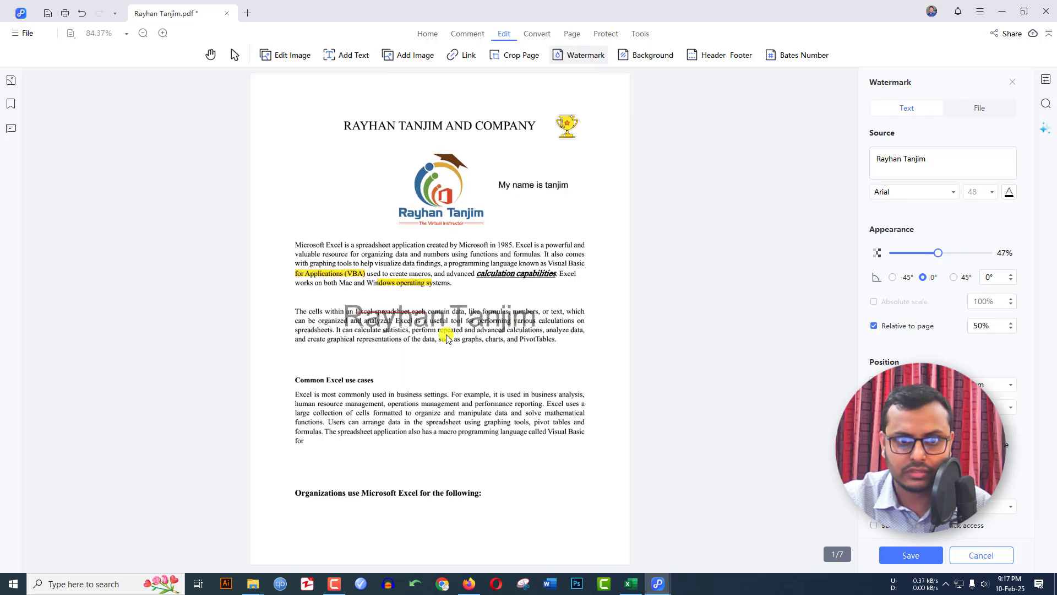
pyautogui.click(892, 277)
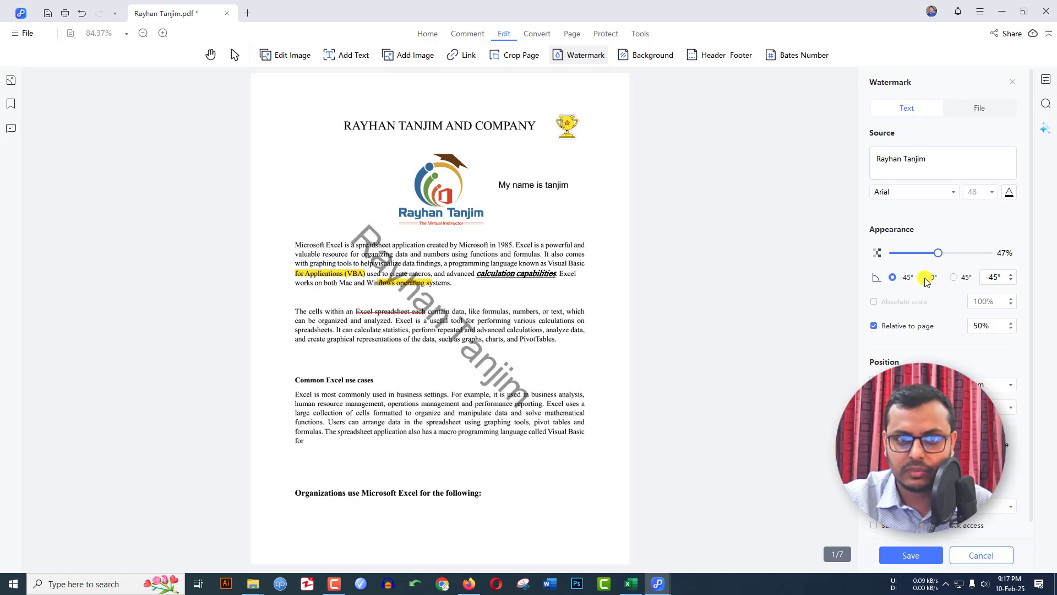
pyautogui.click(953, 277)
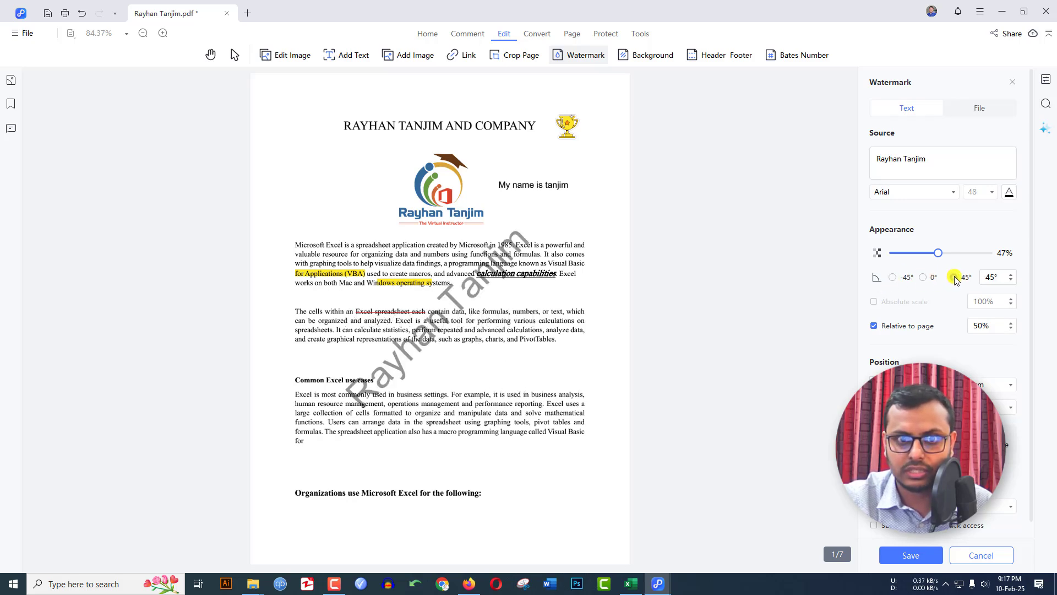
pyautogui.moveTo(938, 253); pyautogui.dragTo(924, 254)
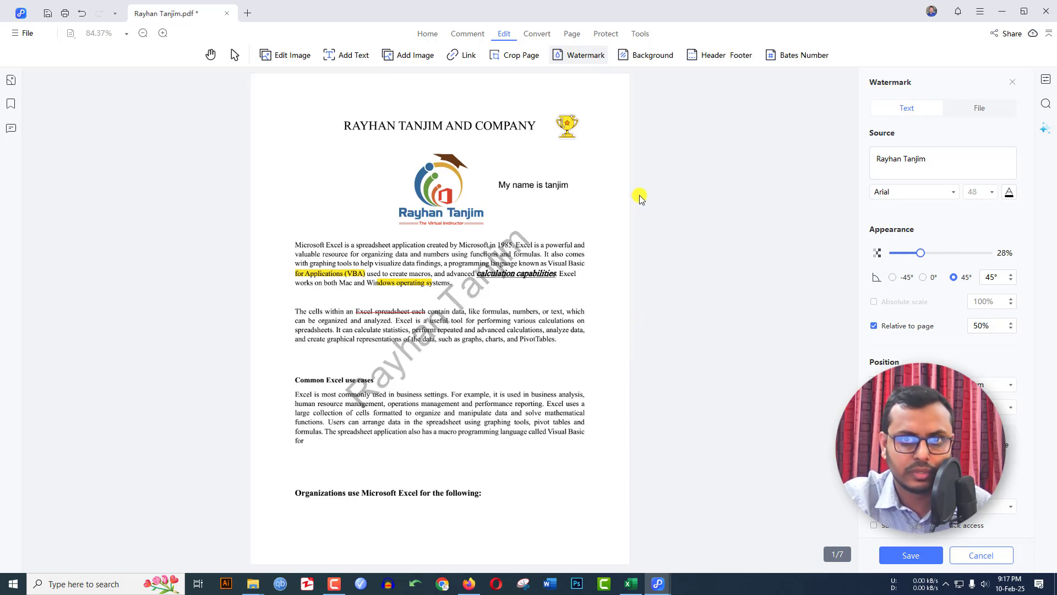
# Discard the unapplied watermark and bring up the conversion tools
pyautogui.click(641, 56)
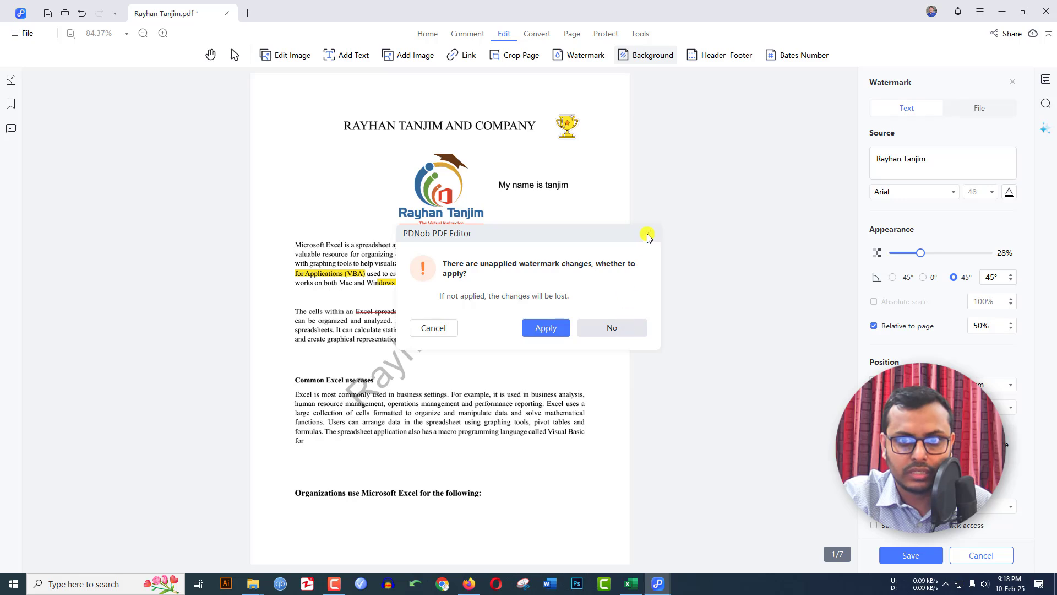
pyautogui.click(648, 233)
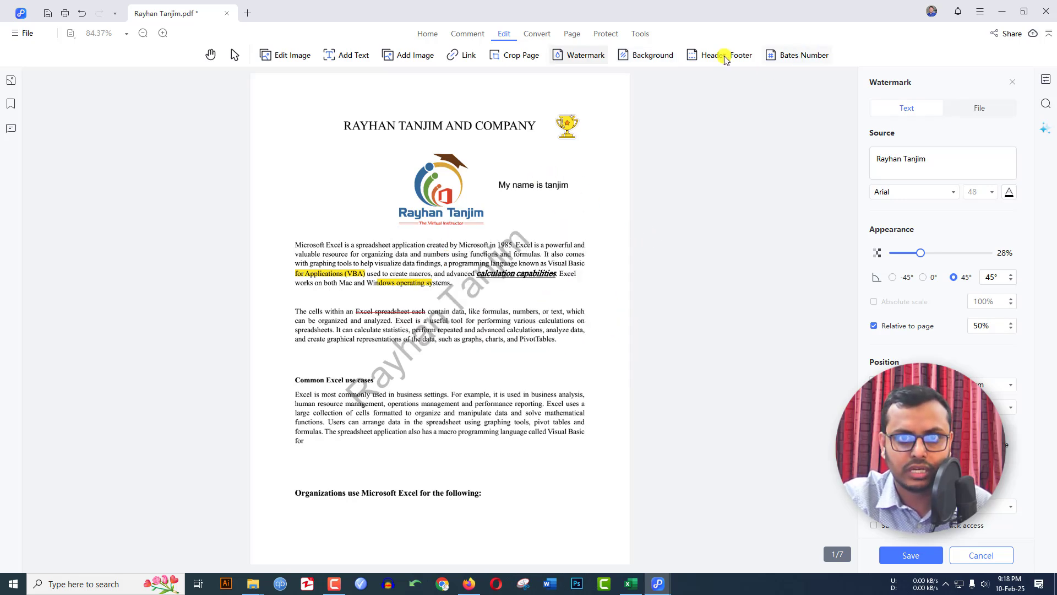
pyautogui.click(530, 34)
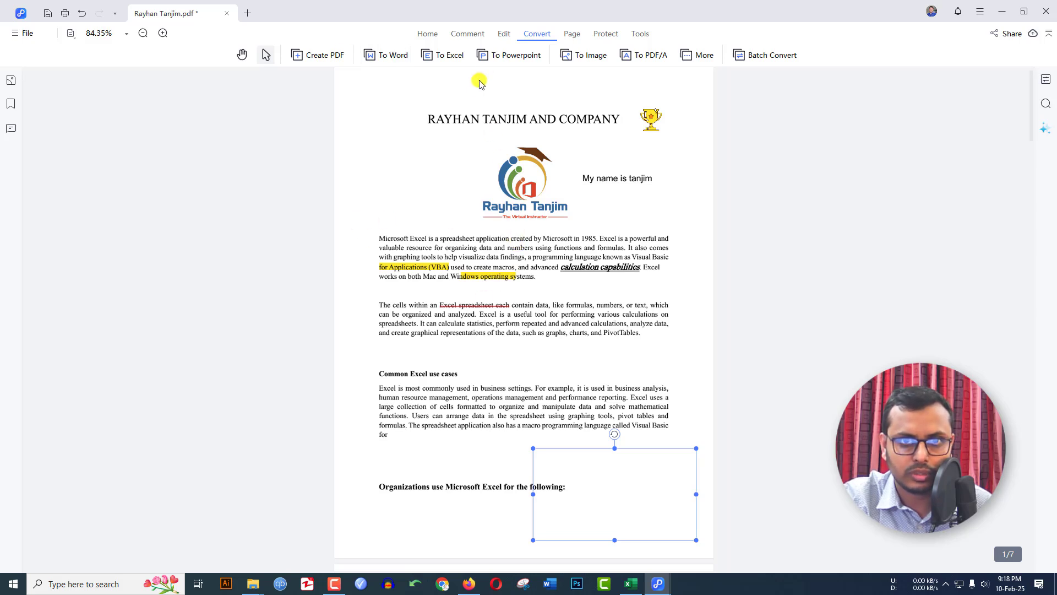
# Save pending changes and convert the PDF to a Word(*.docx) file 'im' on the Desktop
pyautogui.click(388, 55)
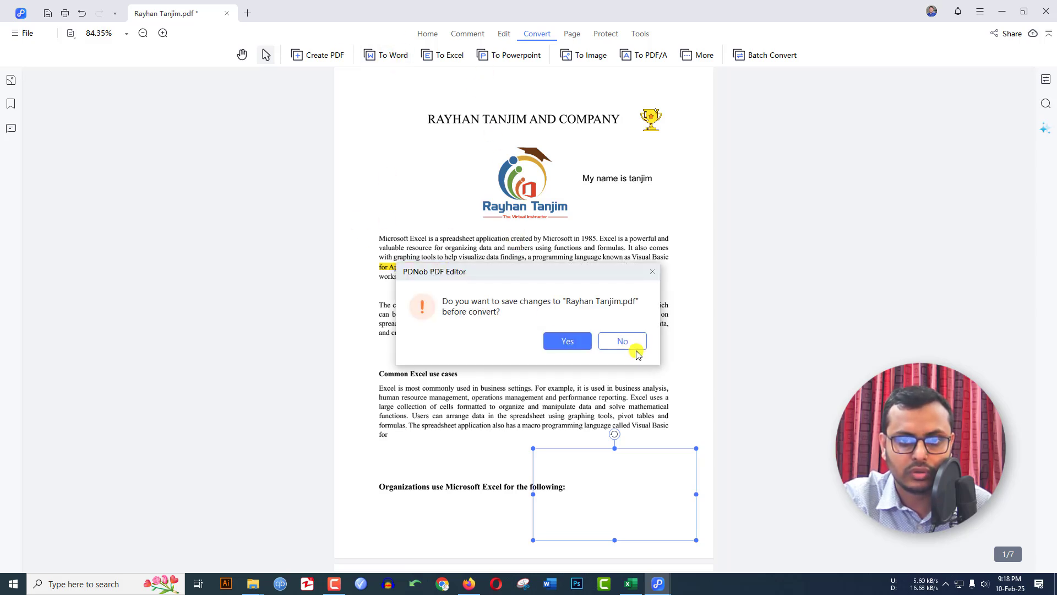
pyautogui.click(559, 343)
pyautogui.click(397, 427)
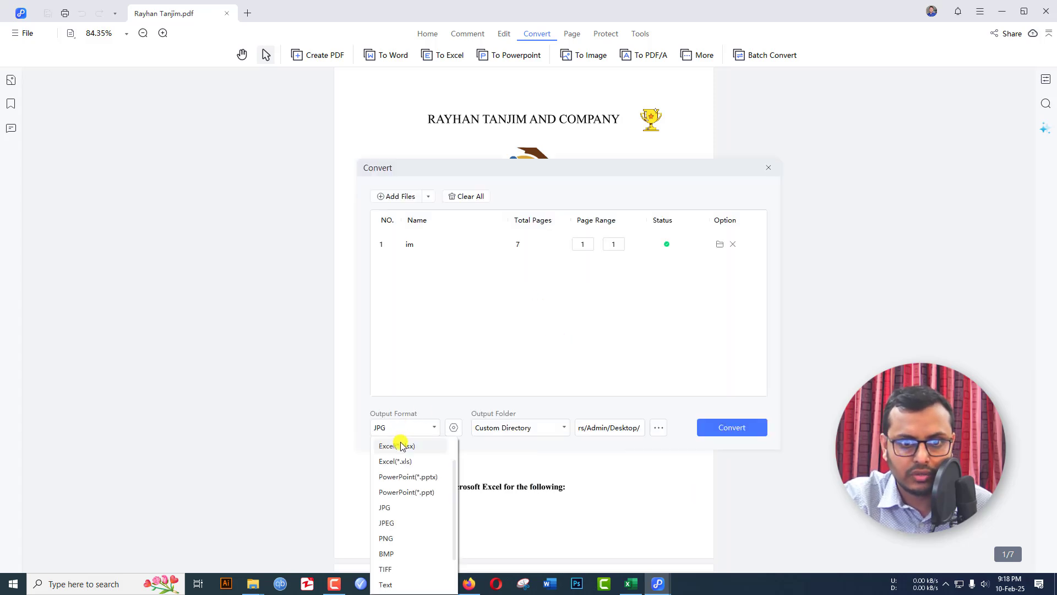
pyautogui.scroll(2, 401, 446)
pyautogui.click(403, 446)
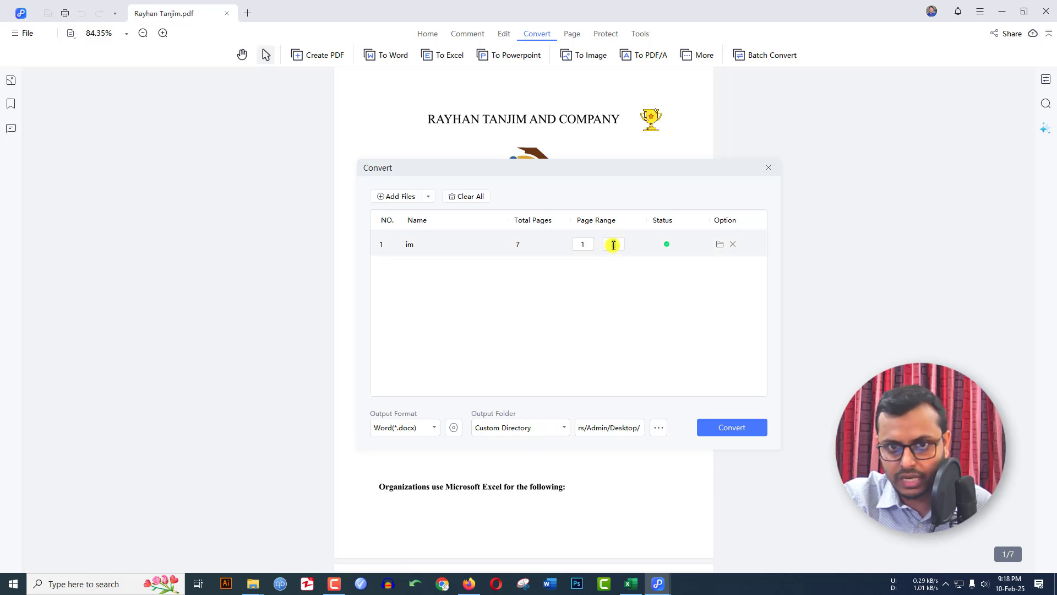
pyautogui.click(731, 428)
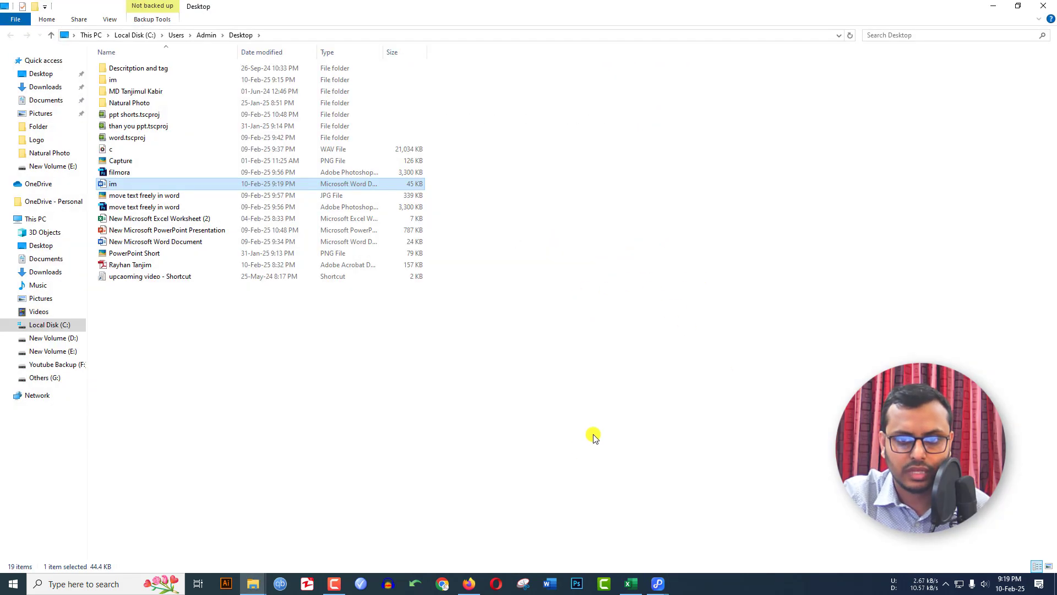
# Open im.docx in Word and scroll through its converted text and highlights
pyautogui.doubleClick(116, 184)
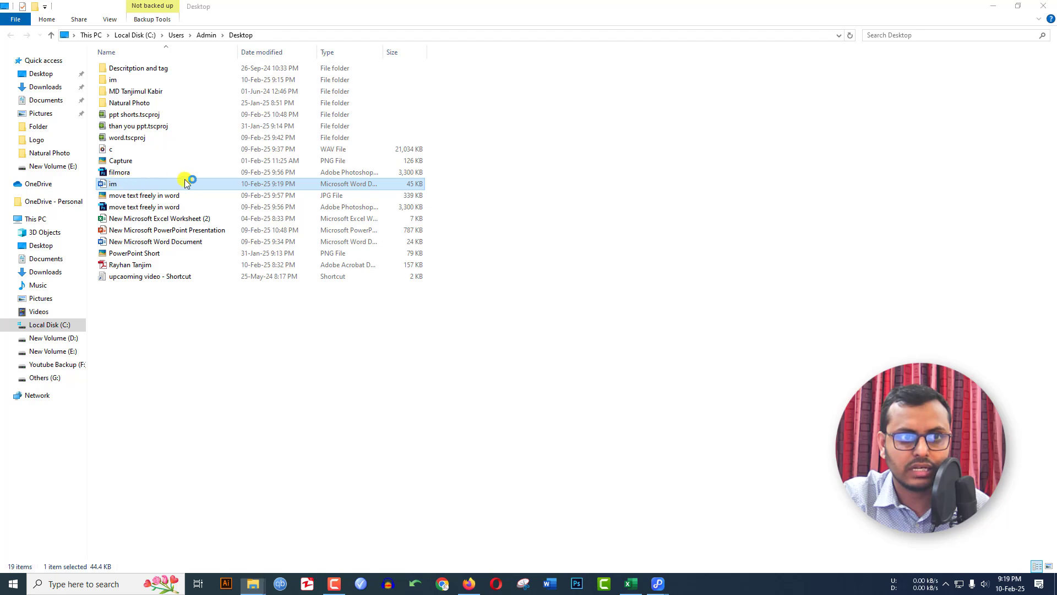
pyautogui.scroll(-15, 493, 243)
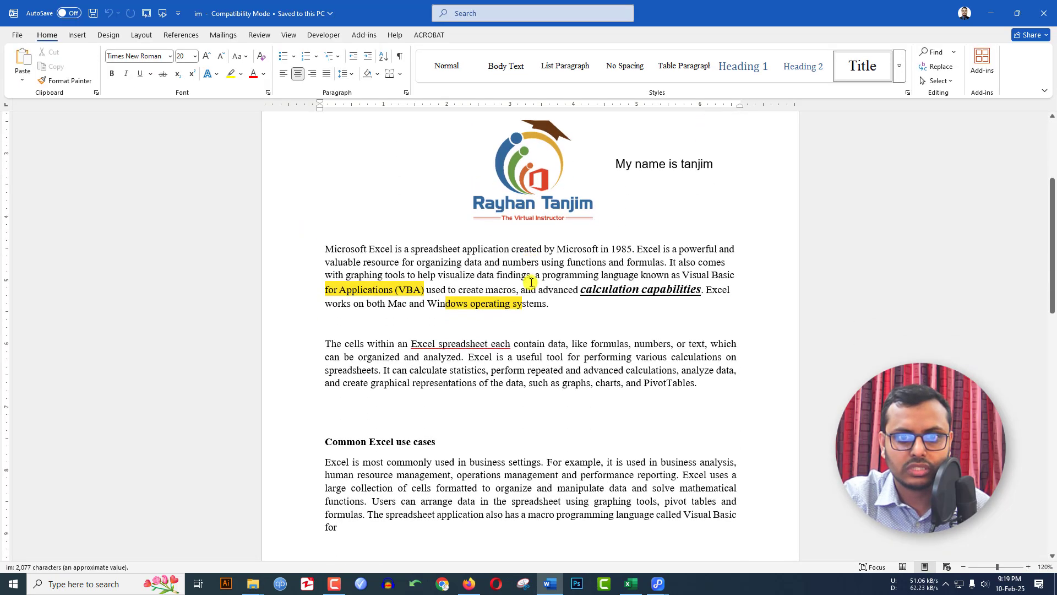
pyautogui.moveTo(397, 277); pyautogui.dragTo(551, 337)
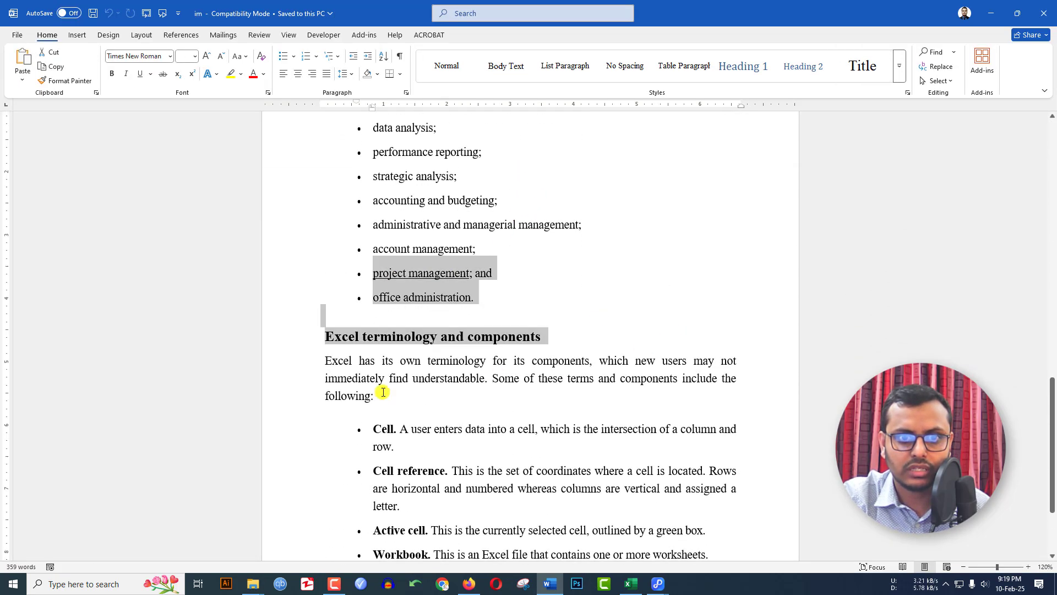
pyautogui.moveTo(381, 394); pyautogui.dragTo(514, 428)
pyautogui.scroll(-4, 489, 389)
pyautogui.scroll(5, 487, 394)
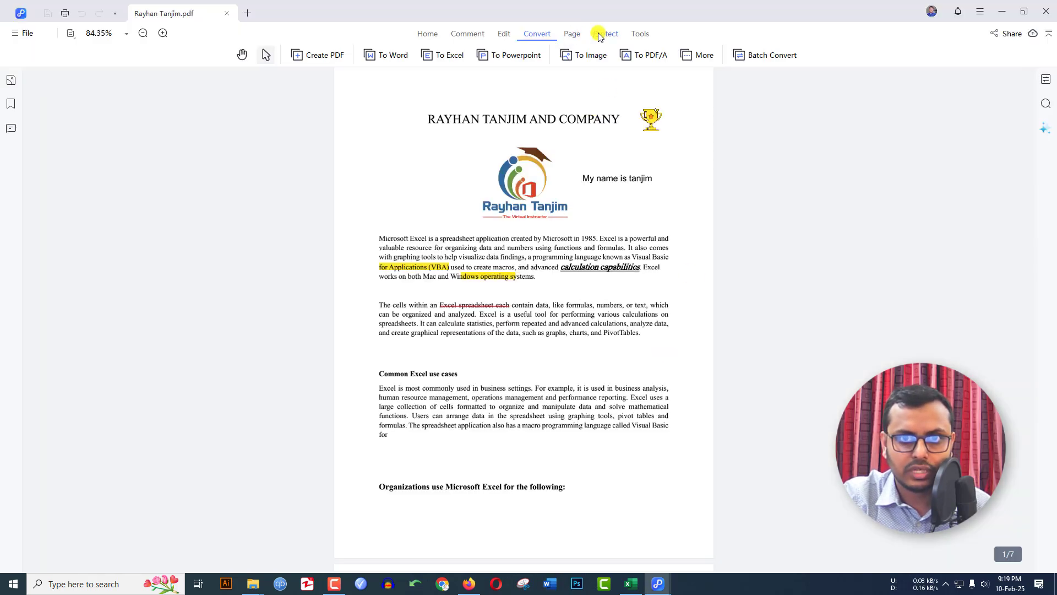
pyautogui.click(601, 35)
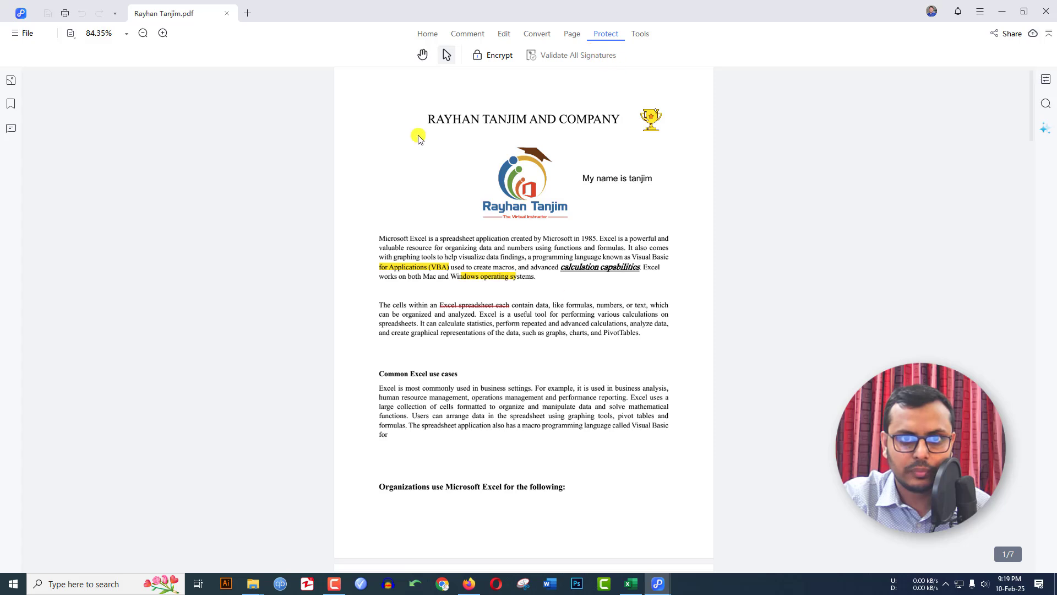
pyautogui.click(492, 55)
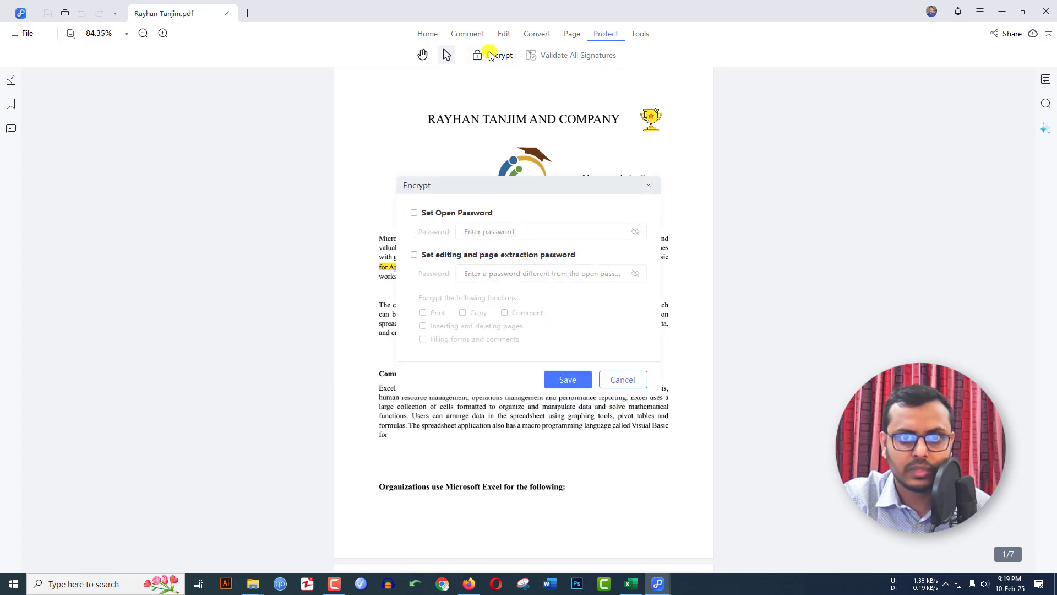
pyautogui.click(414, 212)
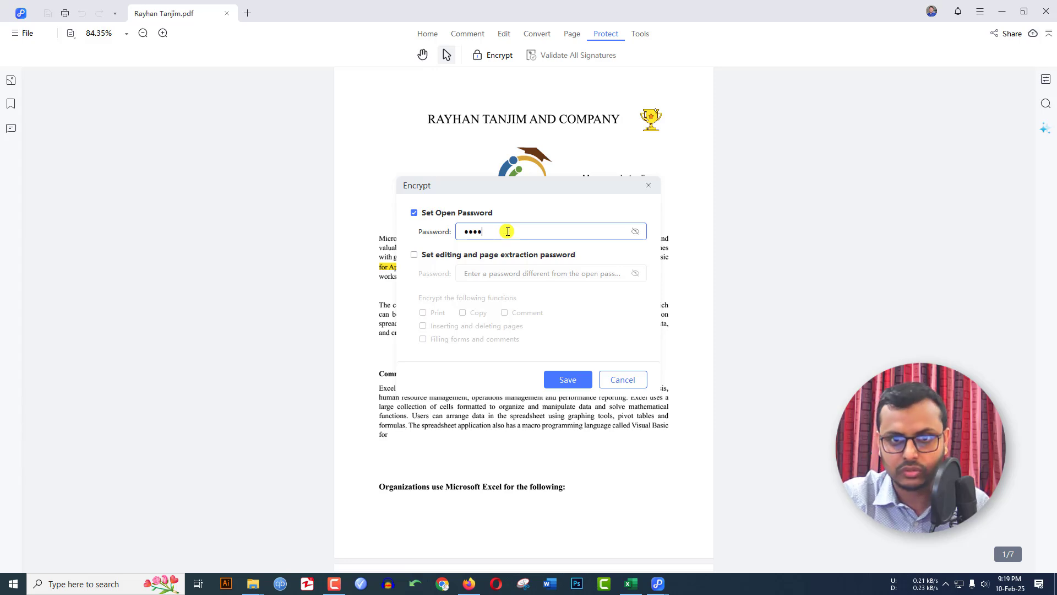
pyautogui.click(568, 380)
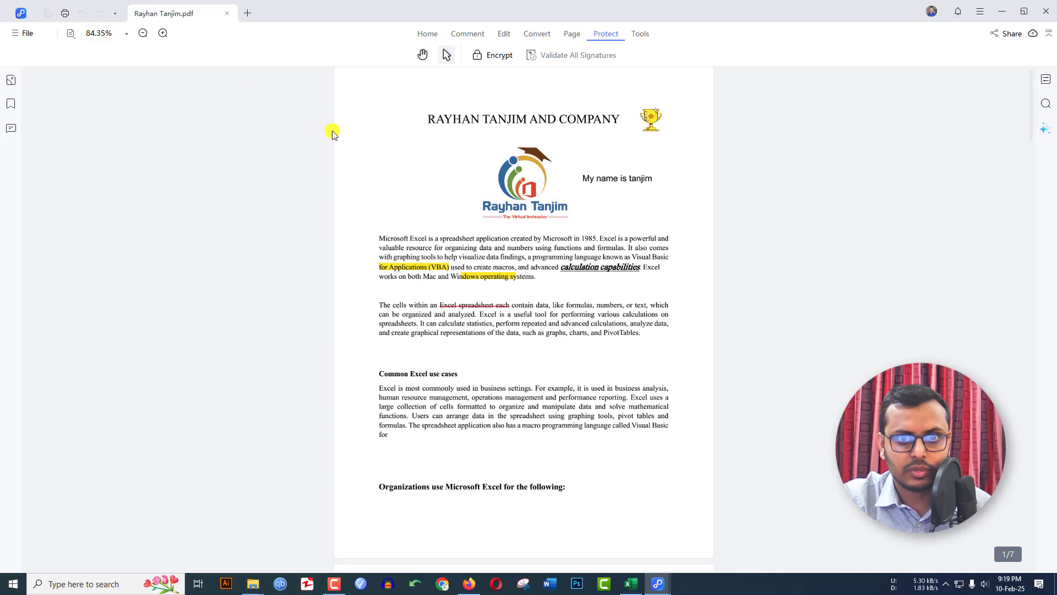
pyautogui.click(1044, 9)
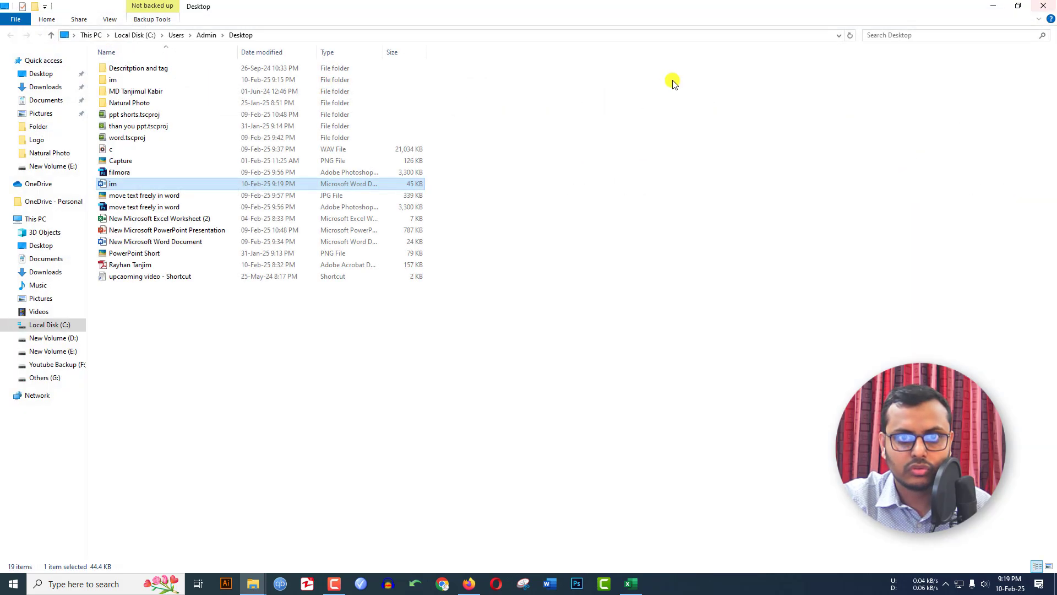
pyautogui.click(989, 10)
pyautogui.click(989, 10)
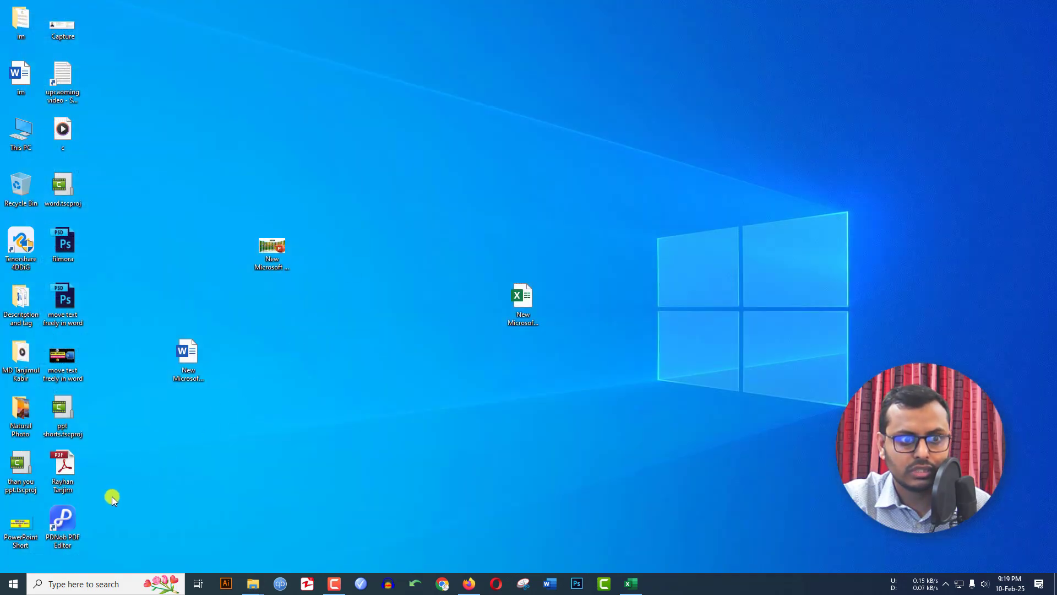
pyautogui.rightClick(64, 469)
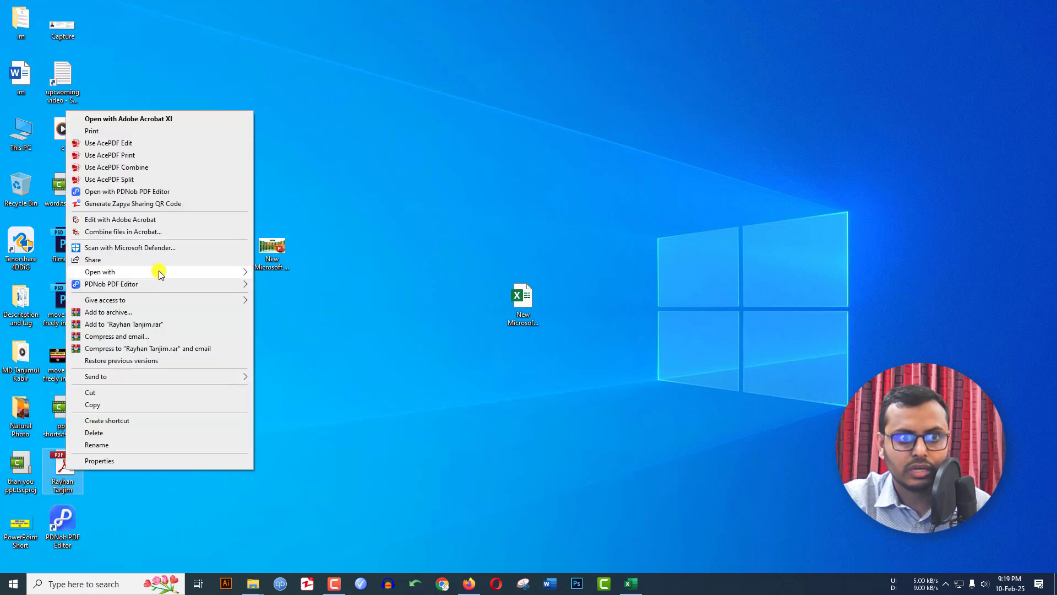
pyautogui.moveTo(201, 269)
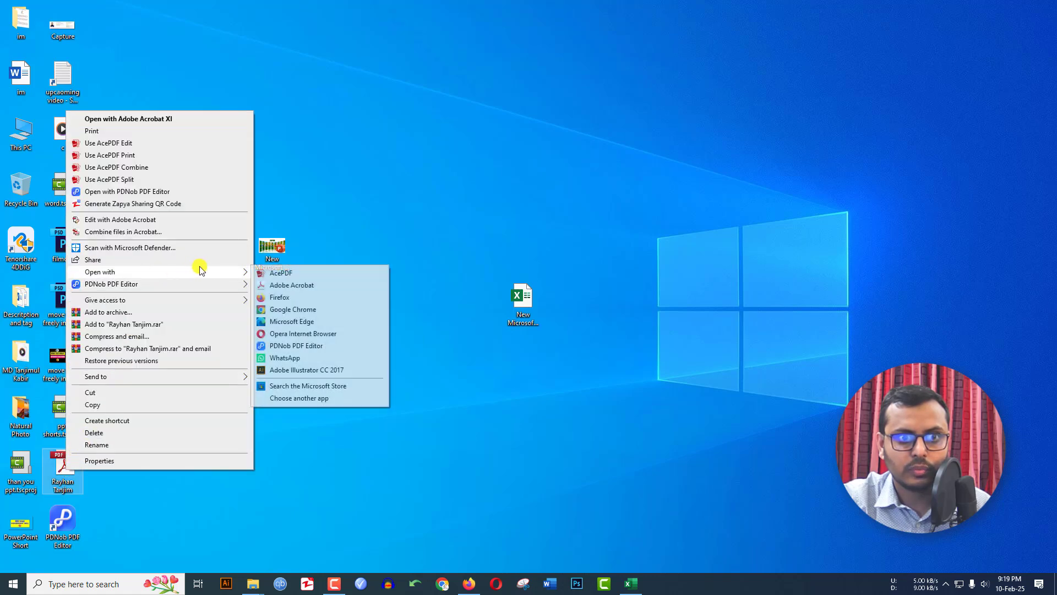
pyautogui.click(295, 347)
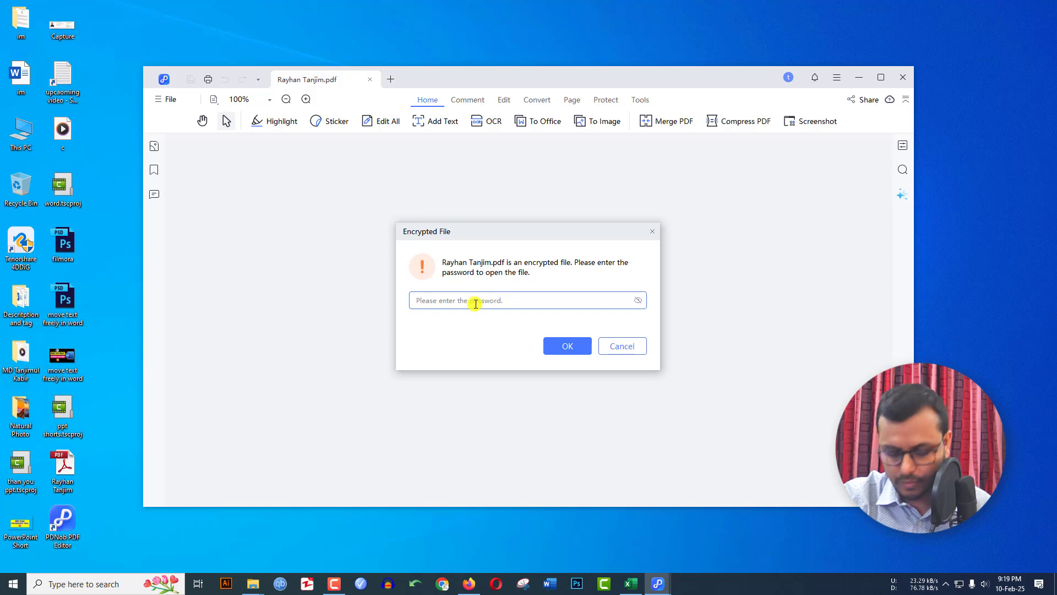
# Unlock the PDF with its open password after one wrong attempt
pyautogui.write('1')
pyautogui.click(570, 346)
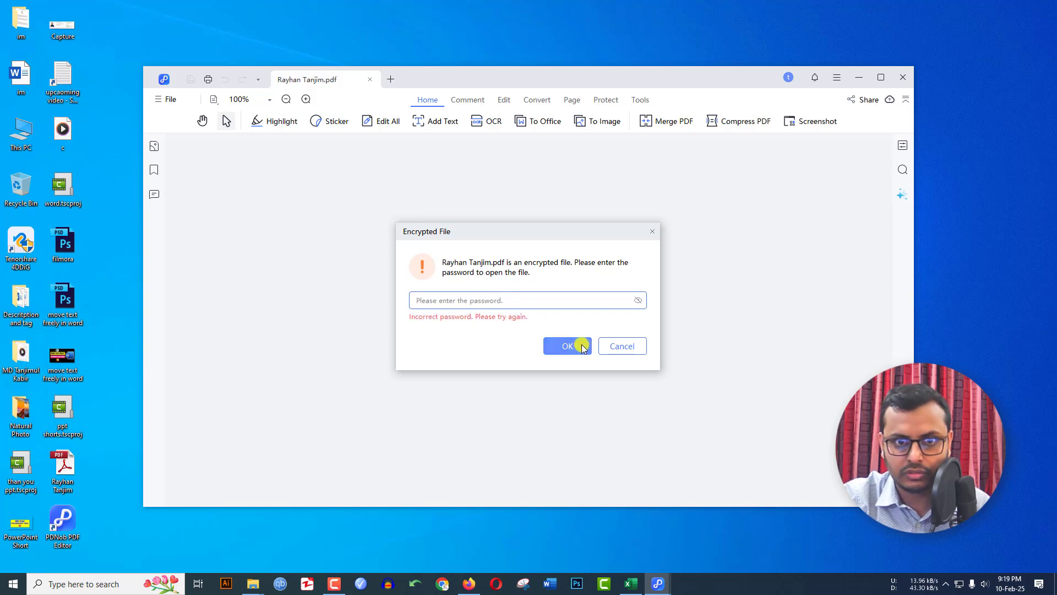
pyautogui.write('12')
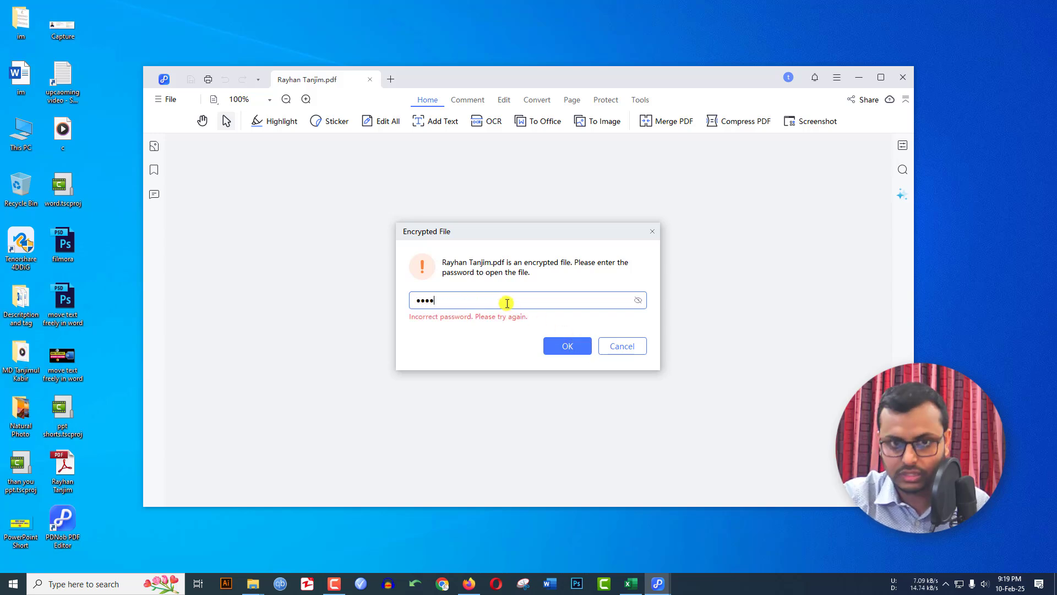
pyautogui.write('34')
pyautogui.click(567, 346)
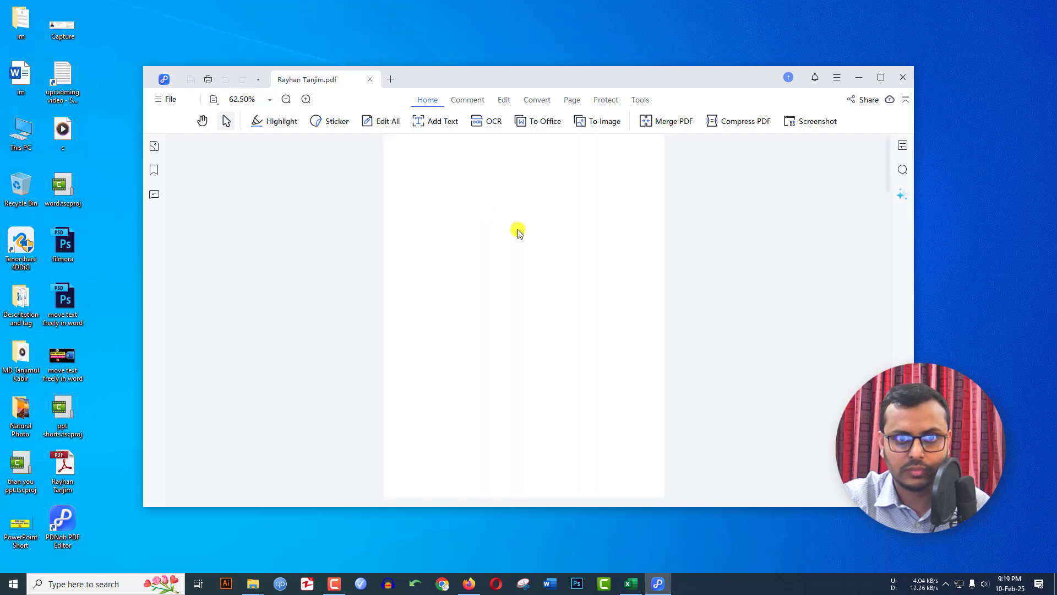
# Maximize the editor, start PDNob AI, accept its terms, and read the generated summary
pyautogui.click(879, 79)
pyautogui.click(633, 33)
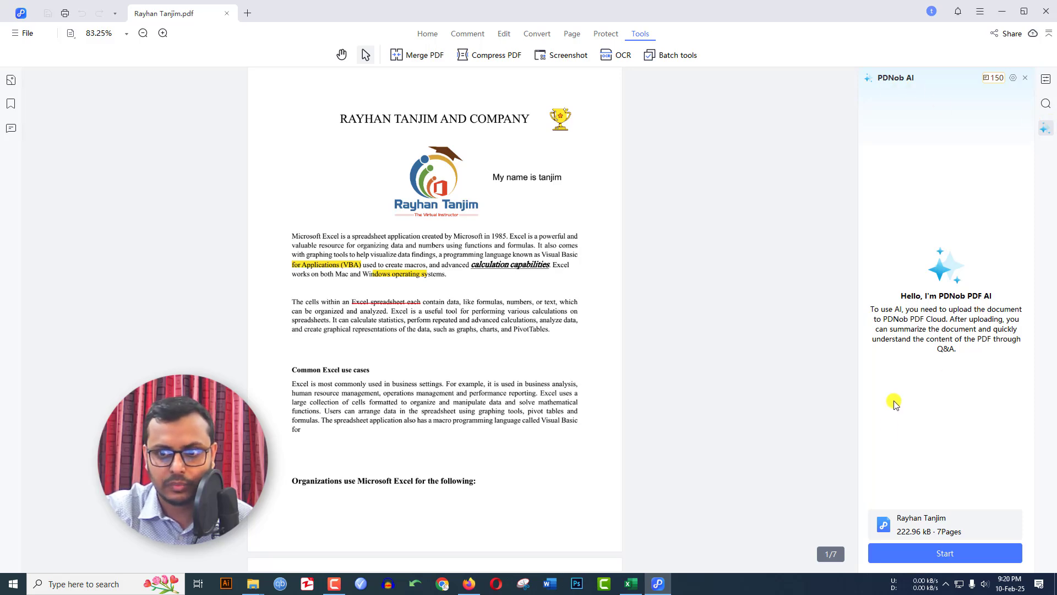
pyautogui.click(941, 555)
pyautogui.click(427, 388)
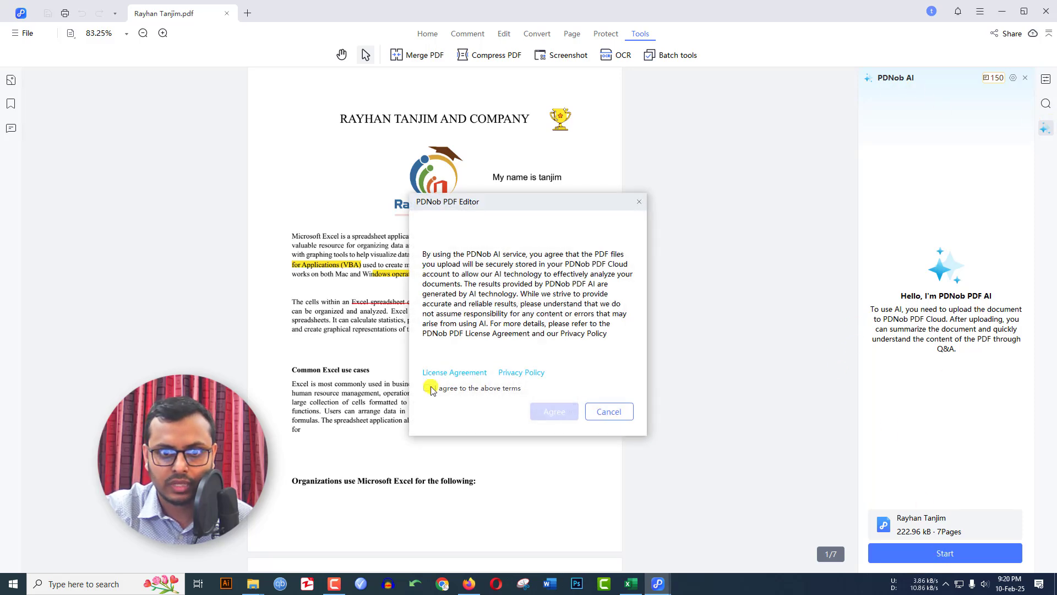
pyautogui.click(554, 413)
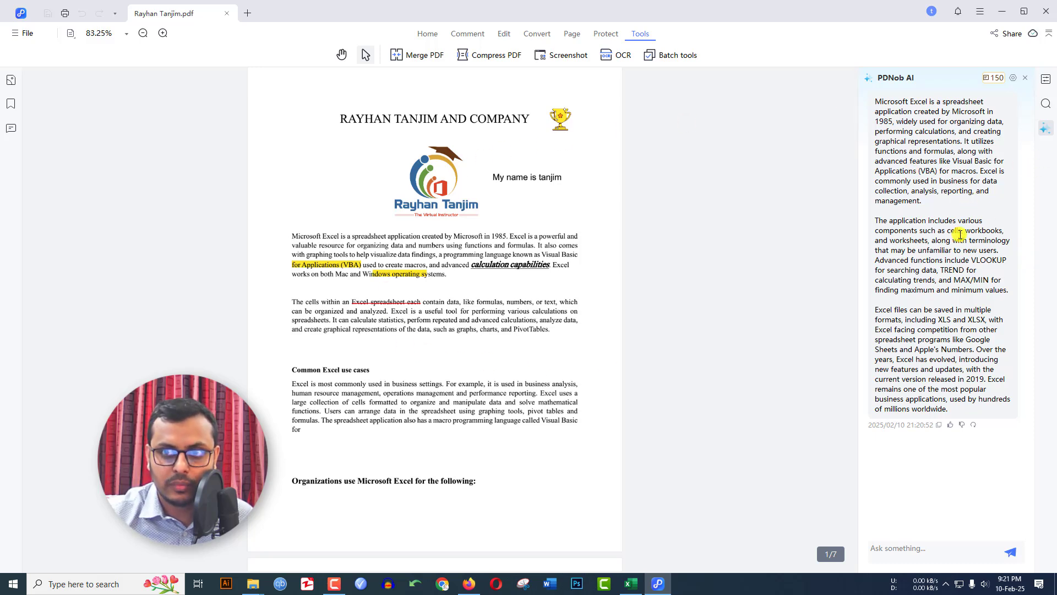
pyautogui.scroll(-15, 493, 295)
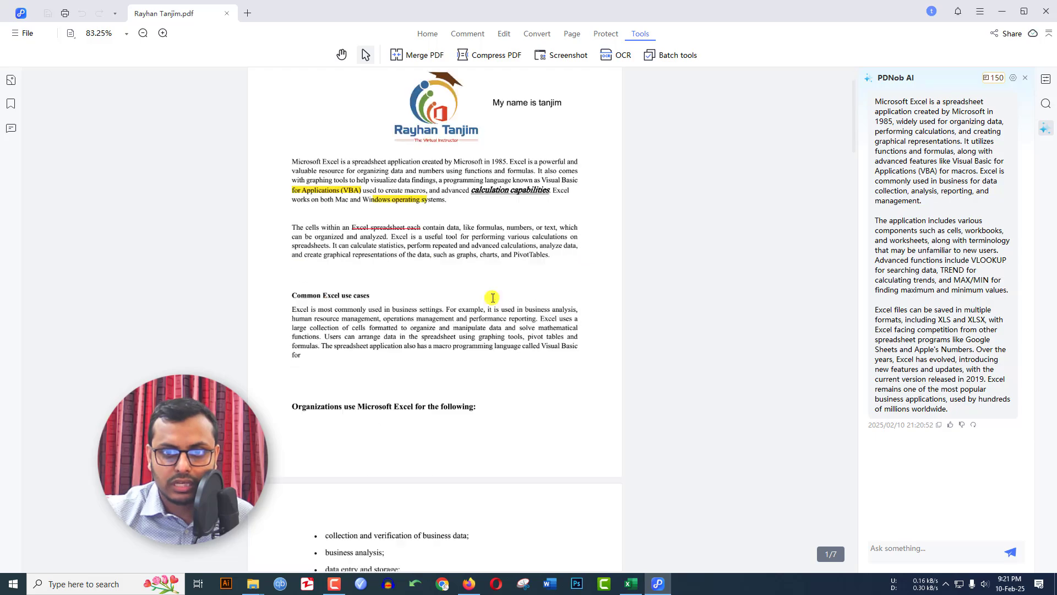
pyautogui.scroll(-20, 492, 297)
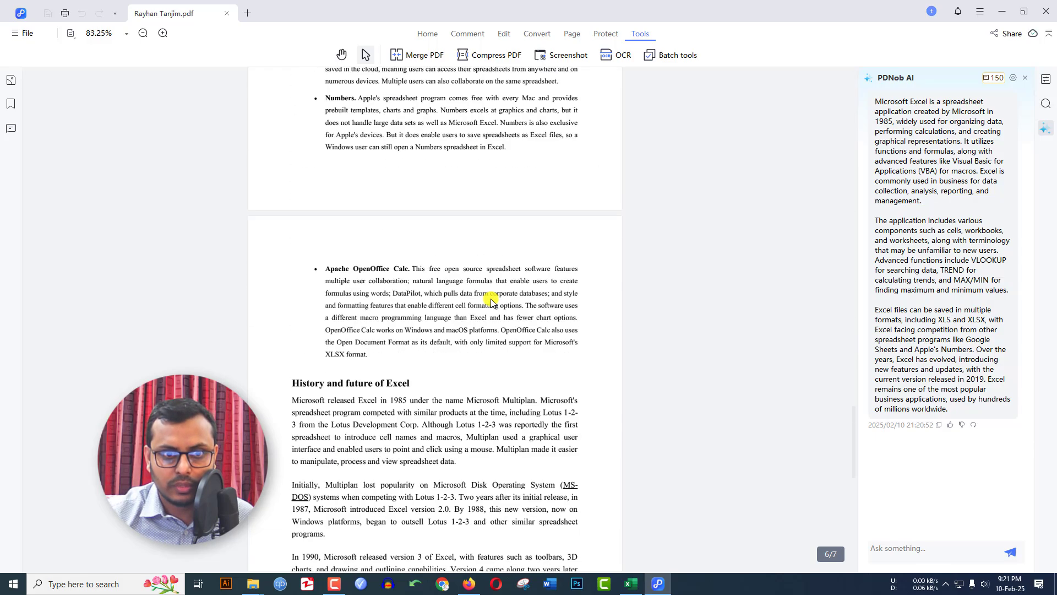
pyautogui.scroll(20, 489, 301)
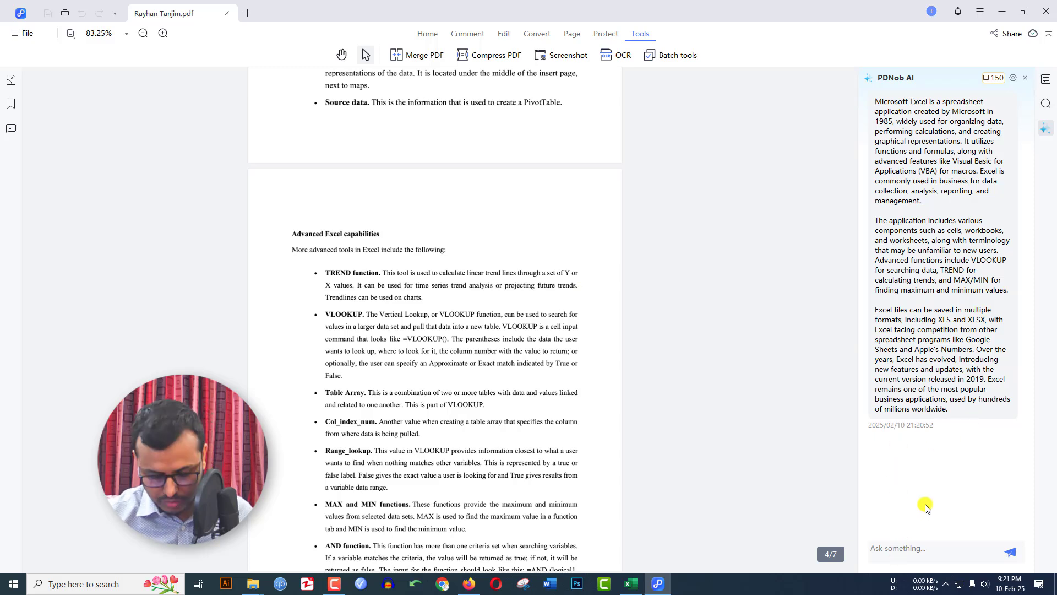
# Ask PDNob AI 'Please tell me about vlookup' and send the question
pyautogui.write('Please tell me about vlookup')
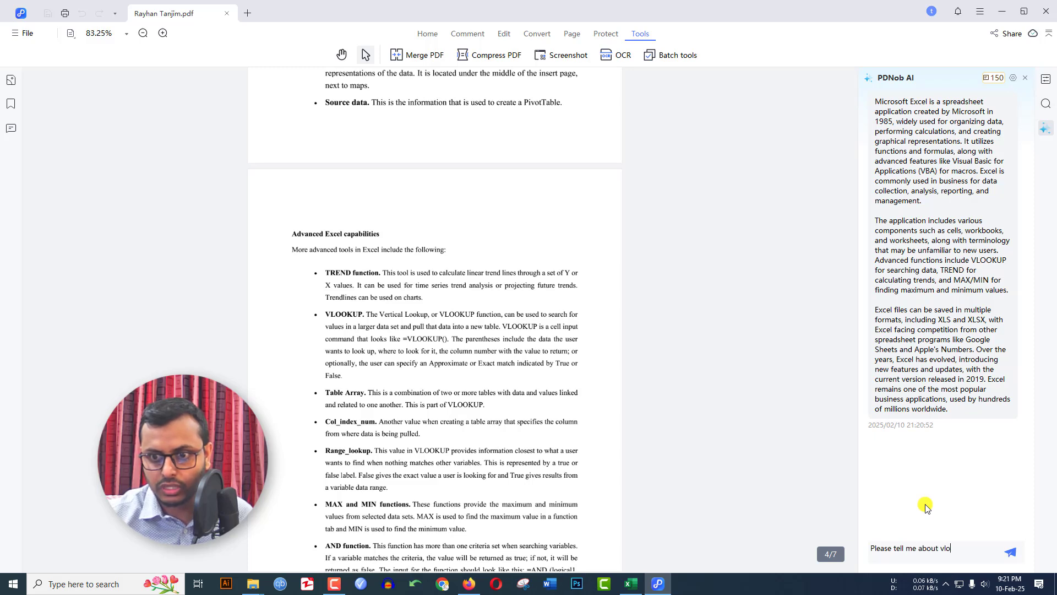
pyautogui.click(1011, 551)
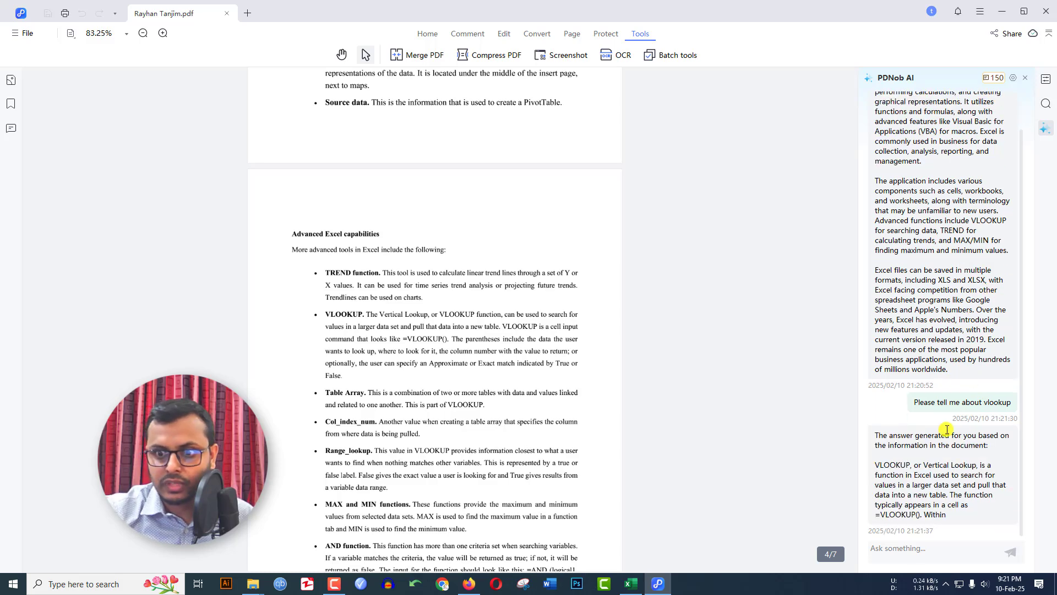